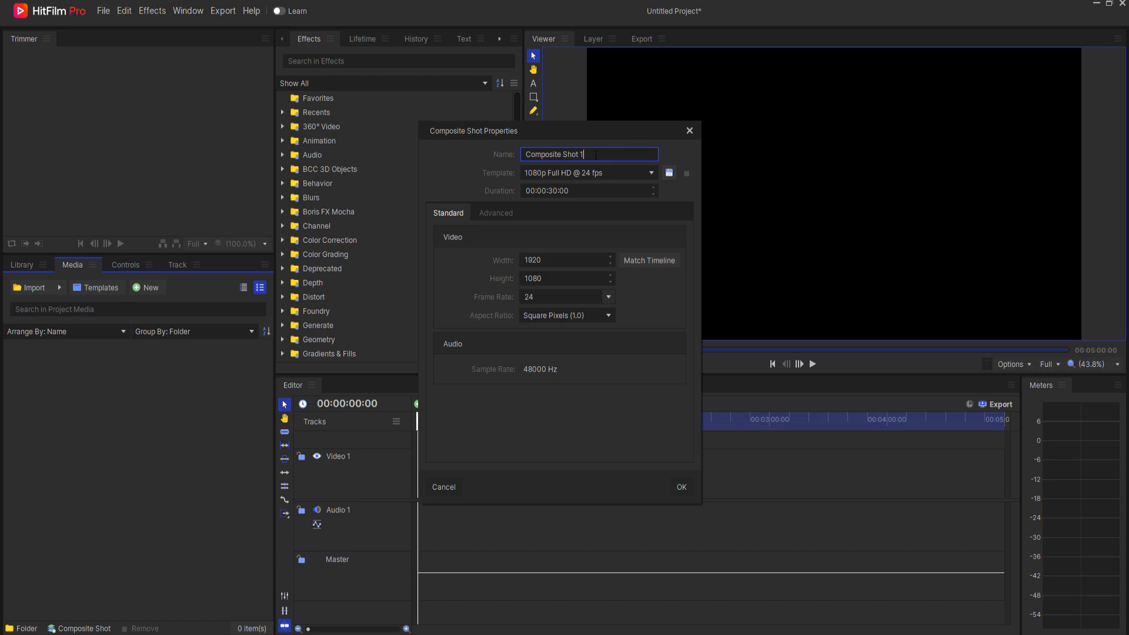
Create a composite shot named Graphic and add a new text layer to it
drag(595, 155, 522, 154)
text(Graphic)
click(682, 486)
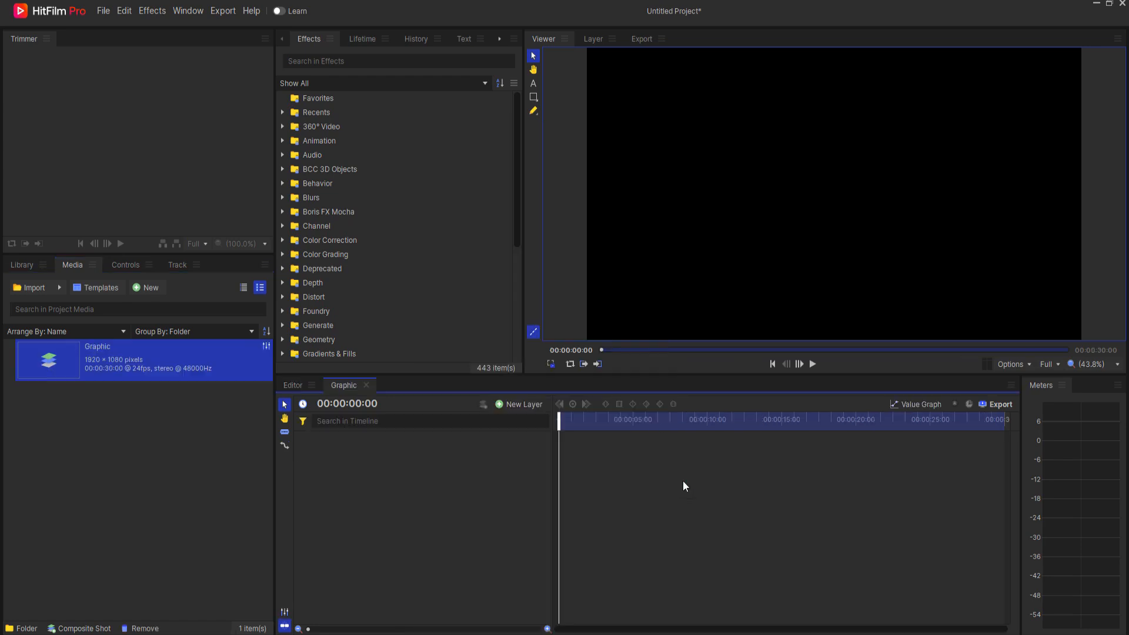
click(520, 403)
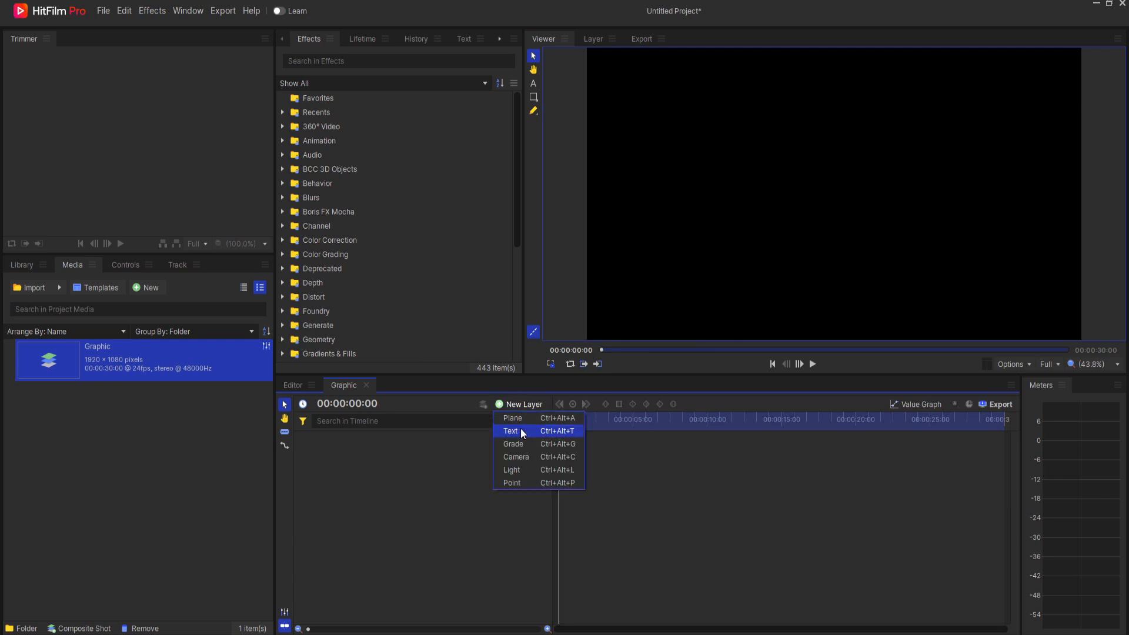
click(520, 428)
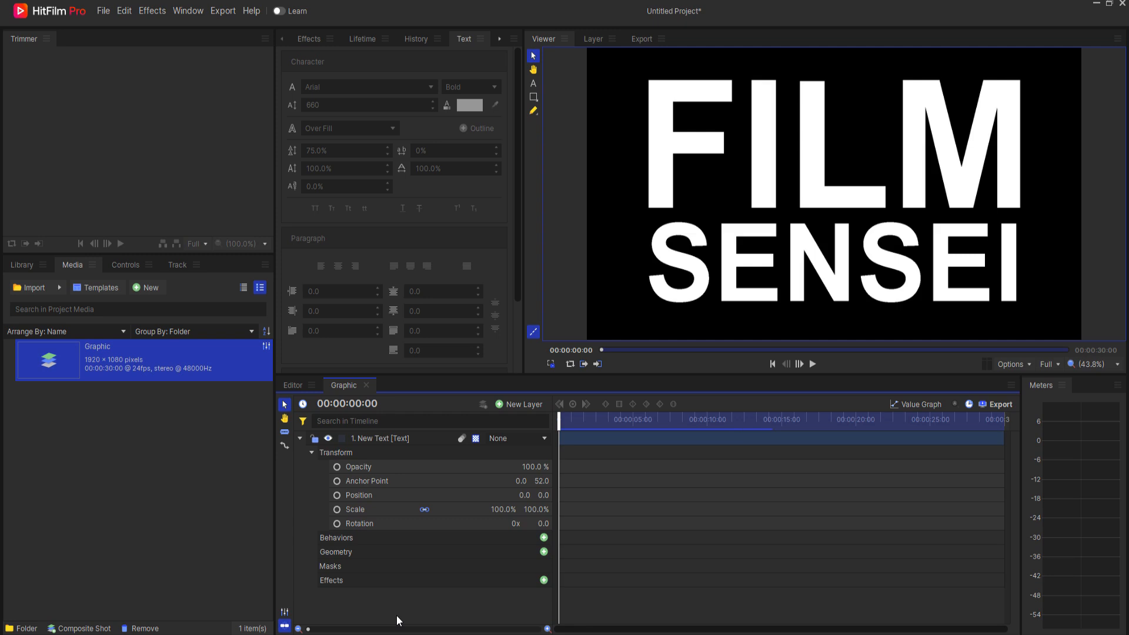
Create a composite shot named Tiled Graphic and place the Graphic composite in its timeline
click(174, 388)
click(79, 629)
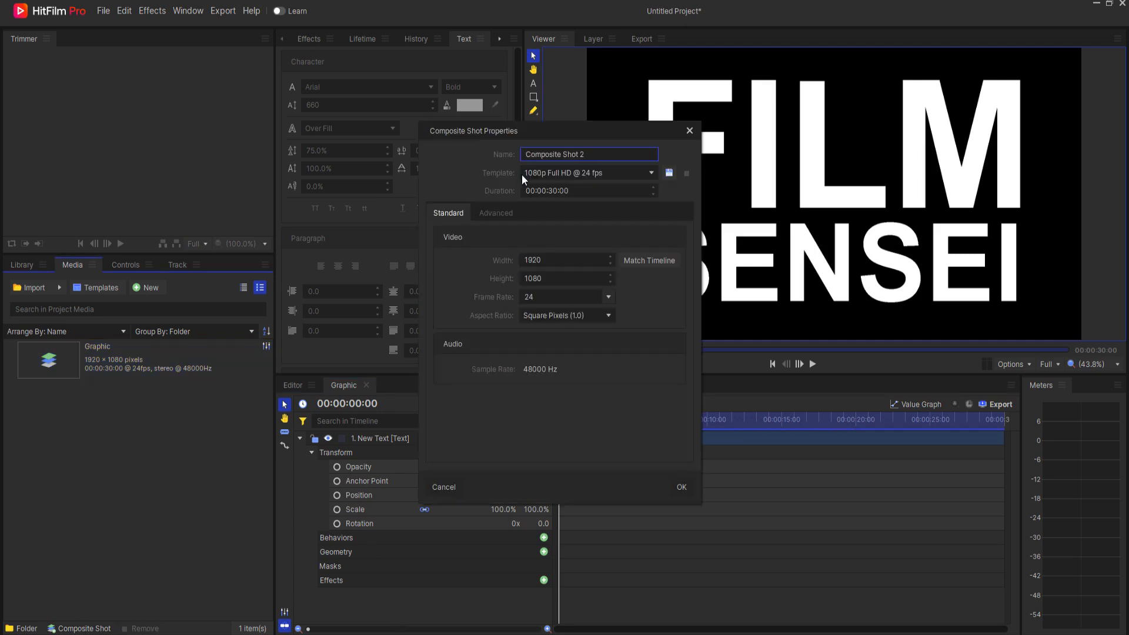
drag(590, 154, 509, 150)
text(Tiled Graphic)
click(682, 492)
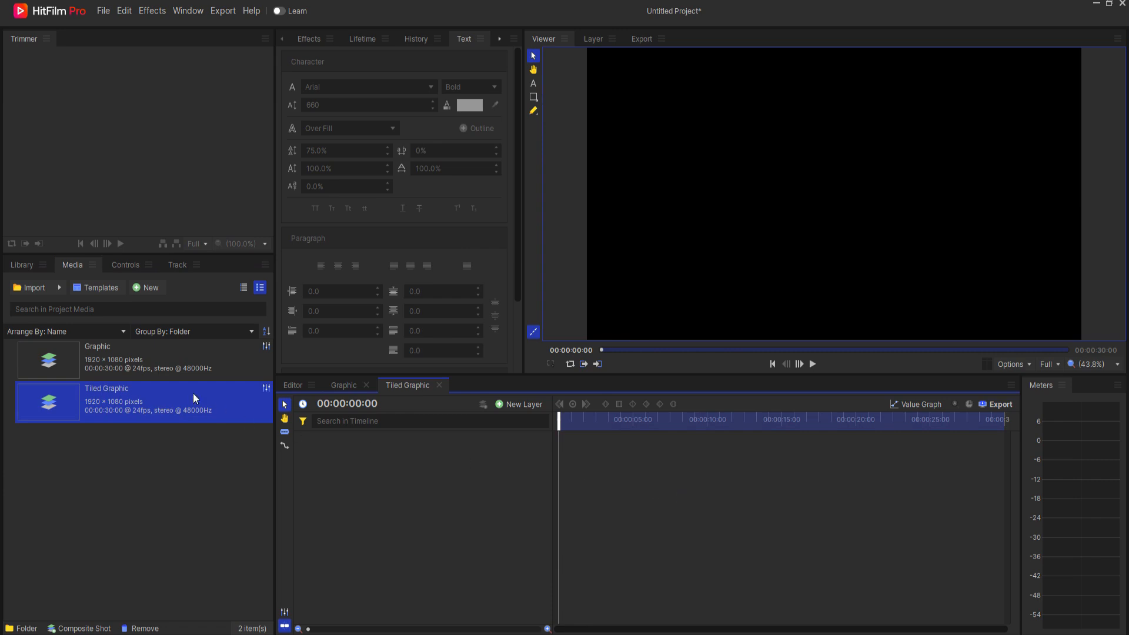
drag(106, 354, 387, 464)
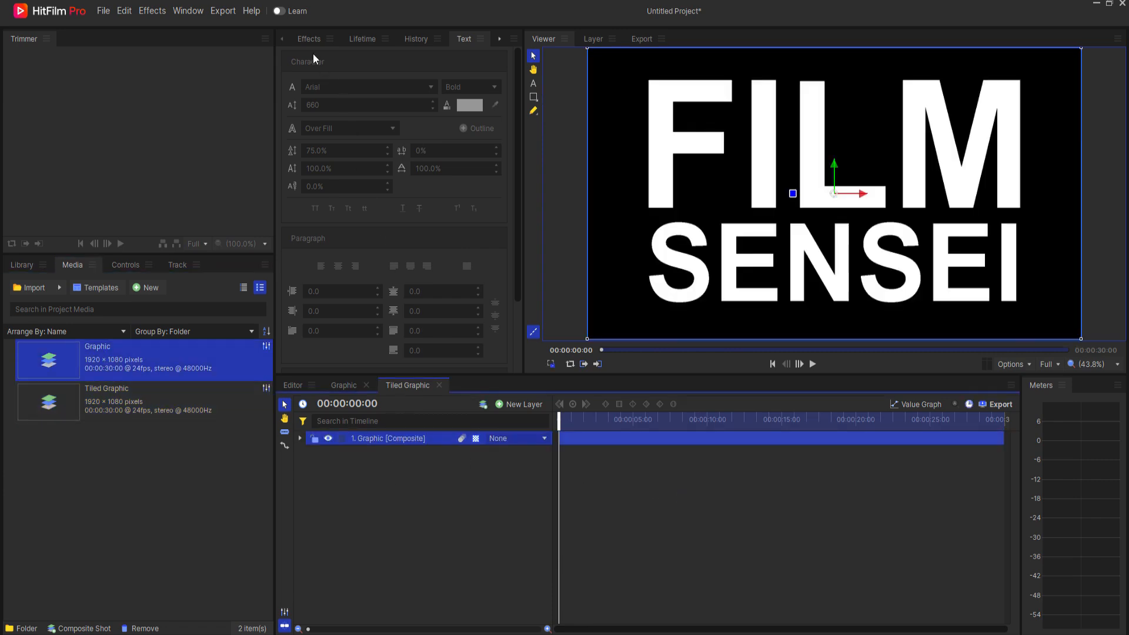
Apply the Tile effect to the Graphic layer and set the effect's scale to 20%
click(306, 40)
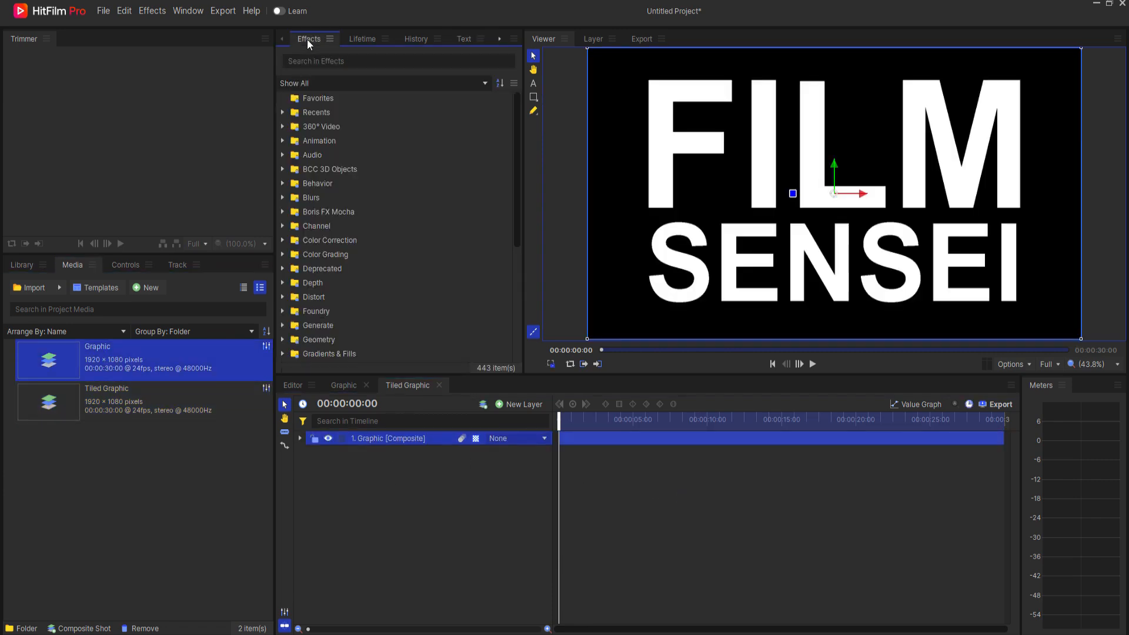
click(282, 324)
scroll(385, 255, down, 8)
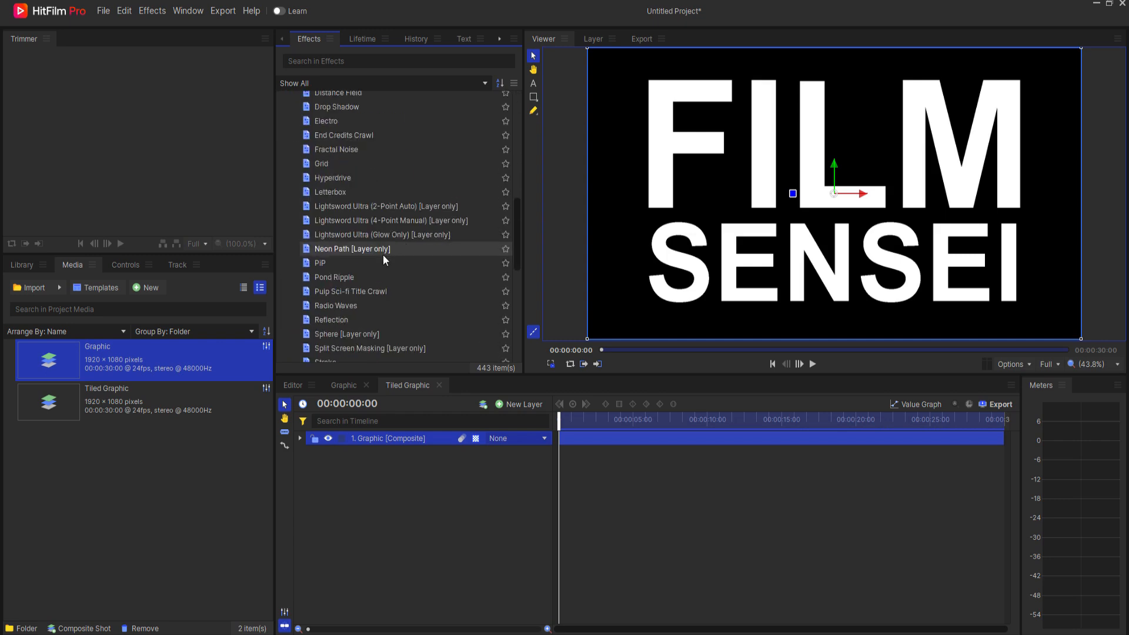
scroll(382, 255, down, 3)
drag(323, 238, 365, 437)
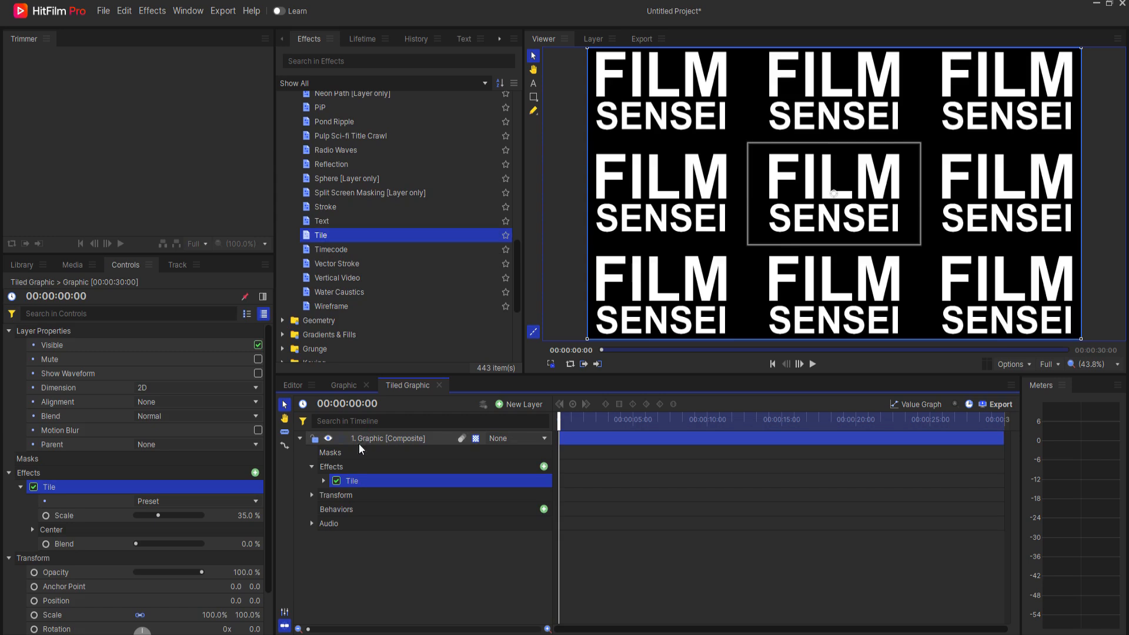
click(245, 515)
text(20)
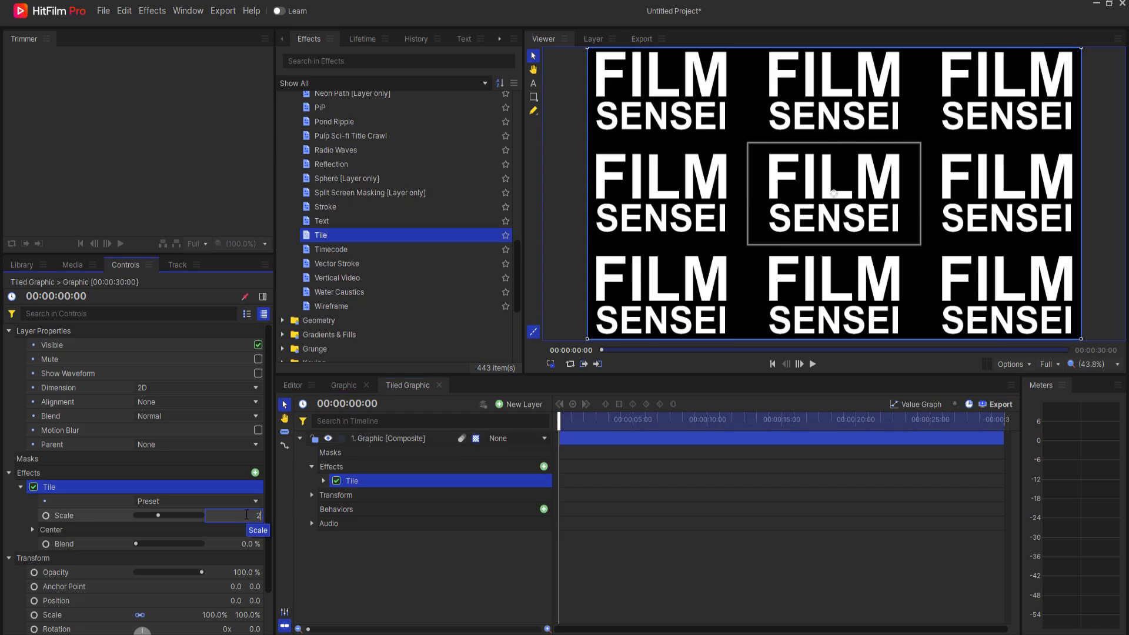
key(Return)
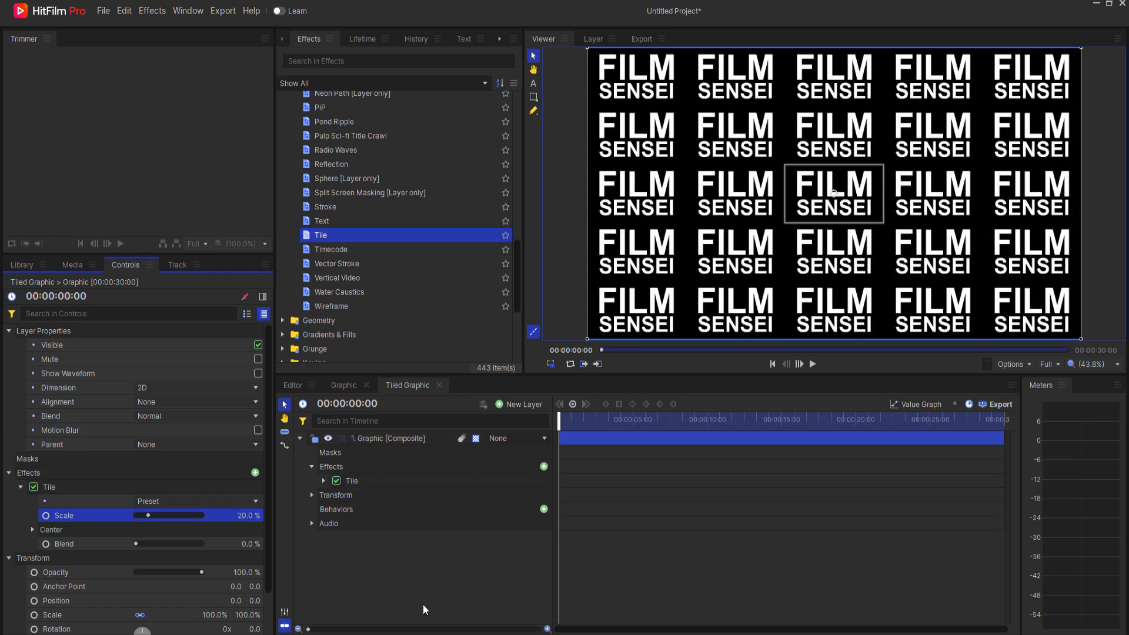
Create another composite shot named Shockwave
click(73, 266)
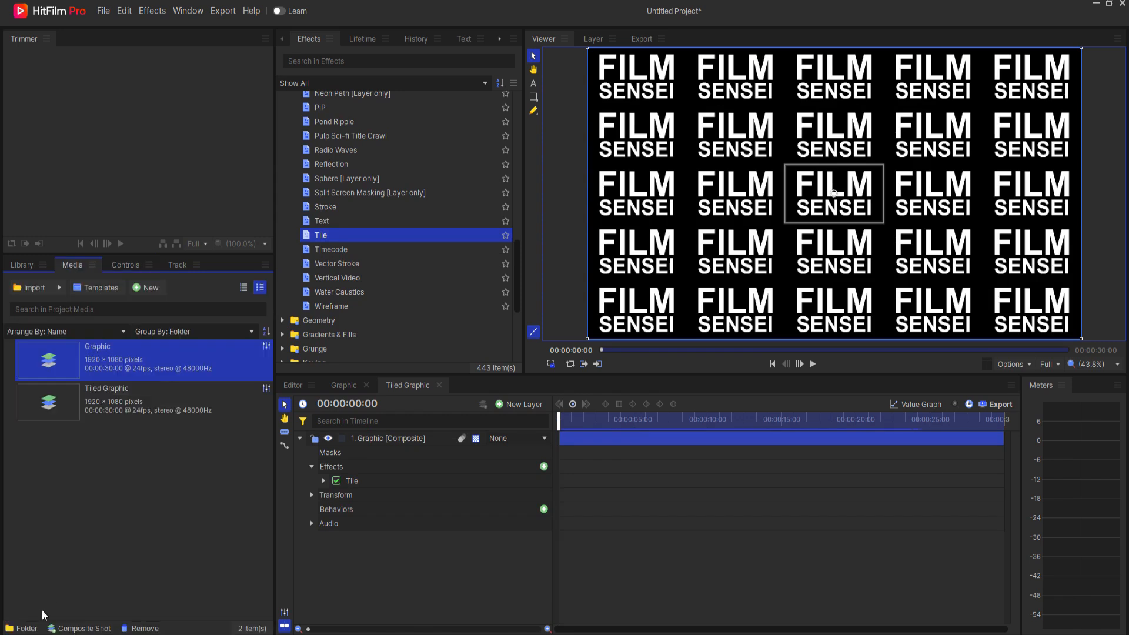
click(79, 629)
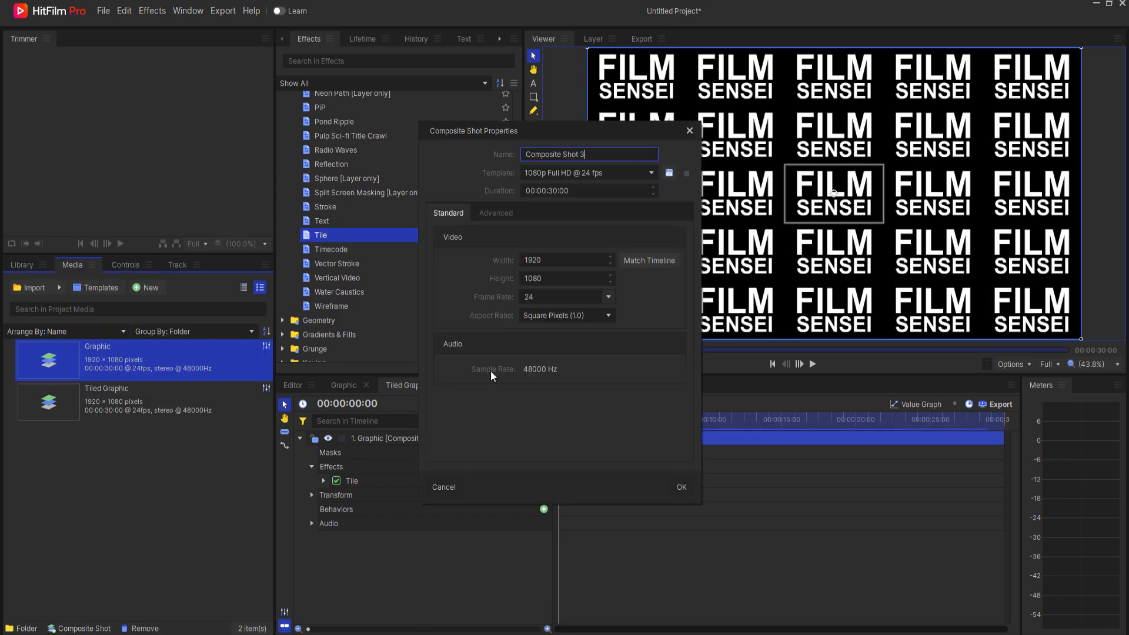
drag(599, 154, 517, 154)
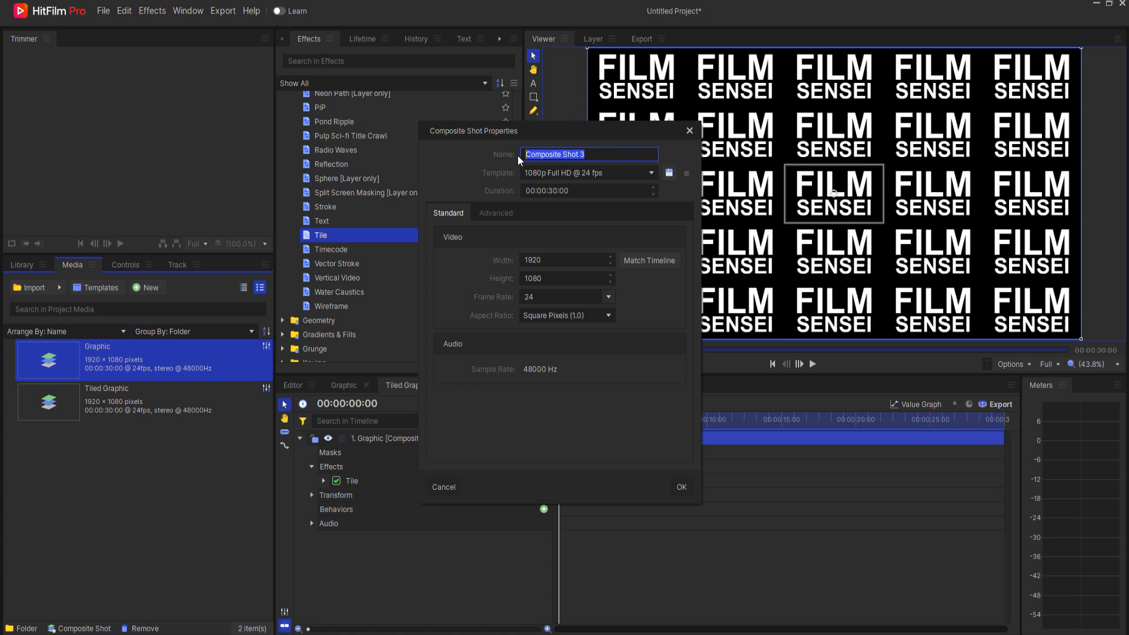
text(Tiled Graphic)
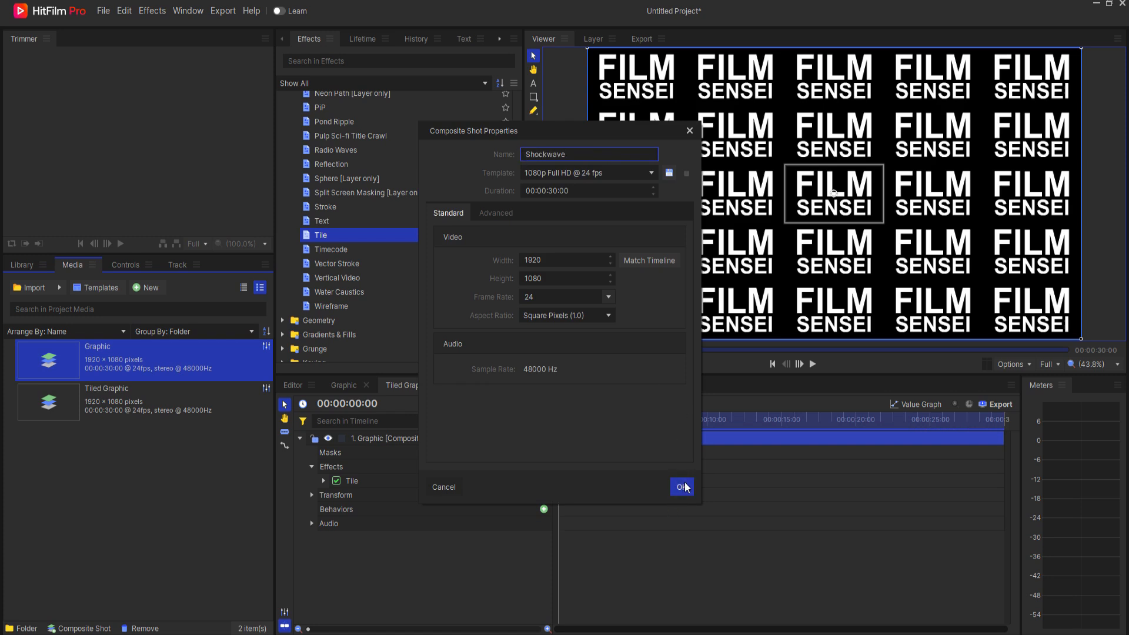
click(682, 488)
Add a black 1920 x 1080 plane layer to the Shockwave composite
click(514, 406)
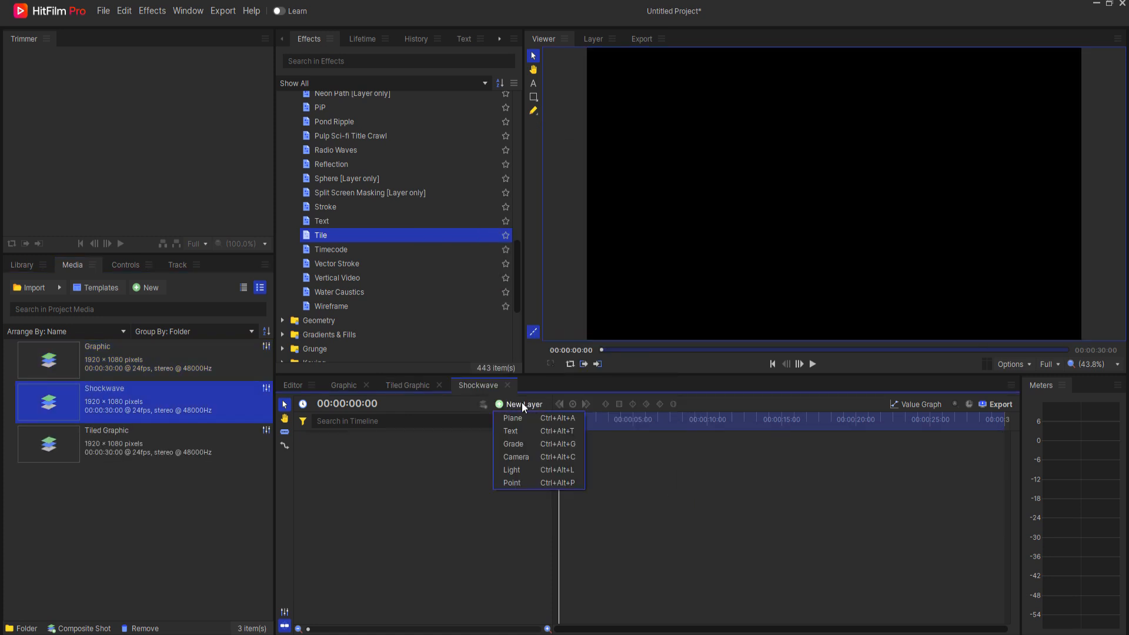
click(517, 416)
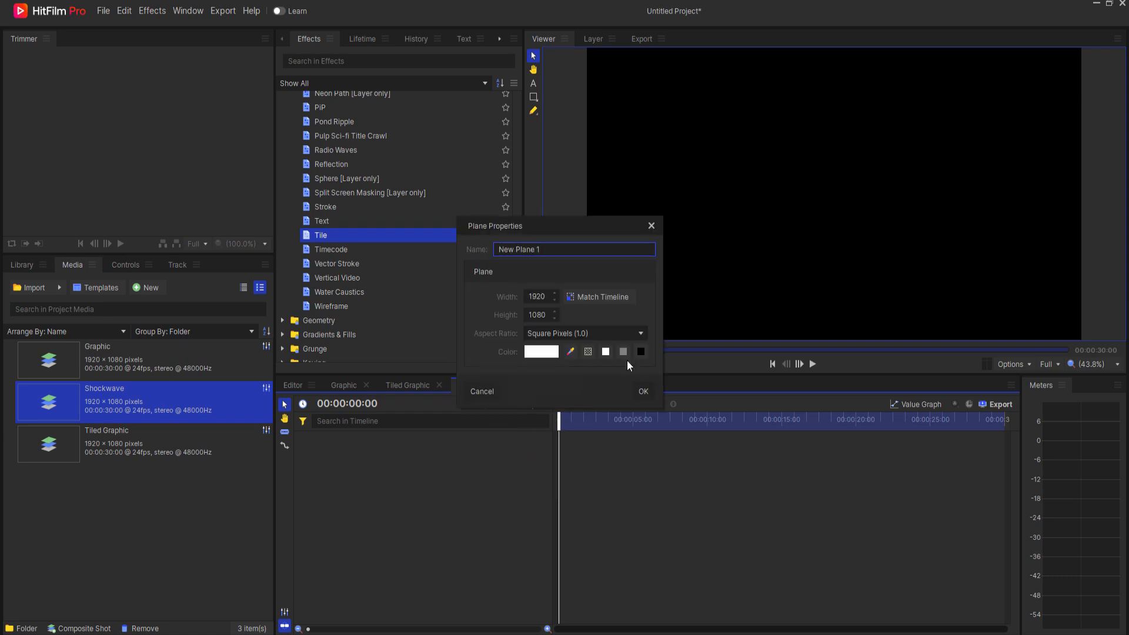
click(640, 353)
click(644, 393)
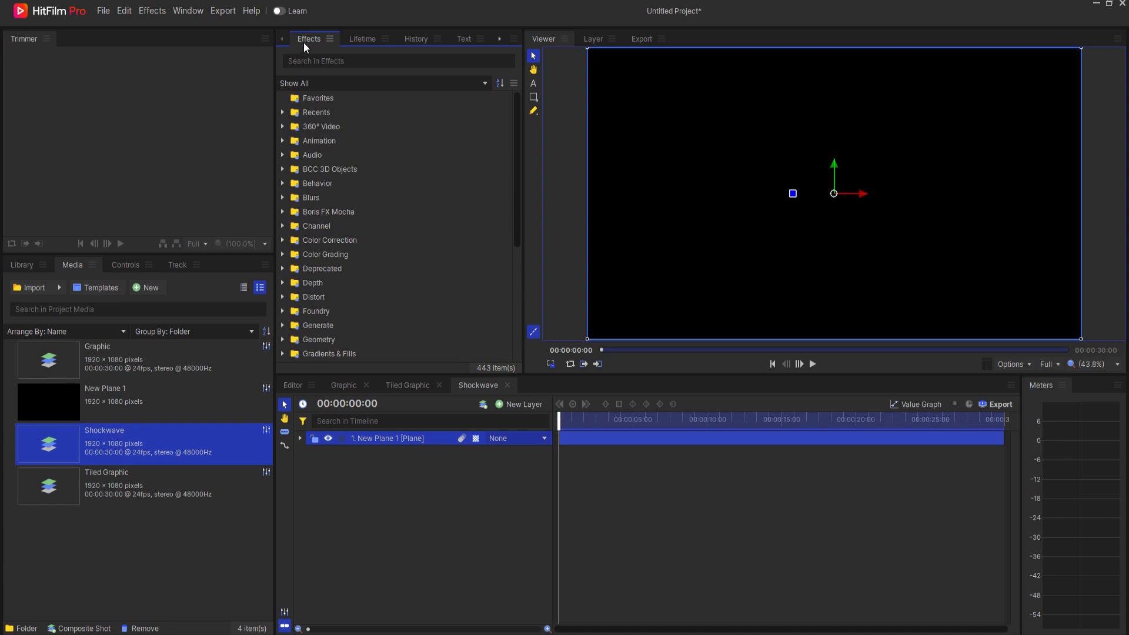
Apply the Shockwave for Displacement preset from the 2D Effects presets to the black plane
scroll(325, 227, down, 5)
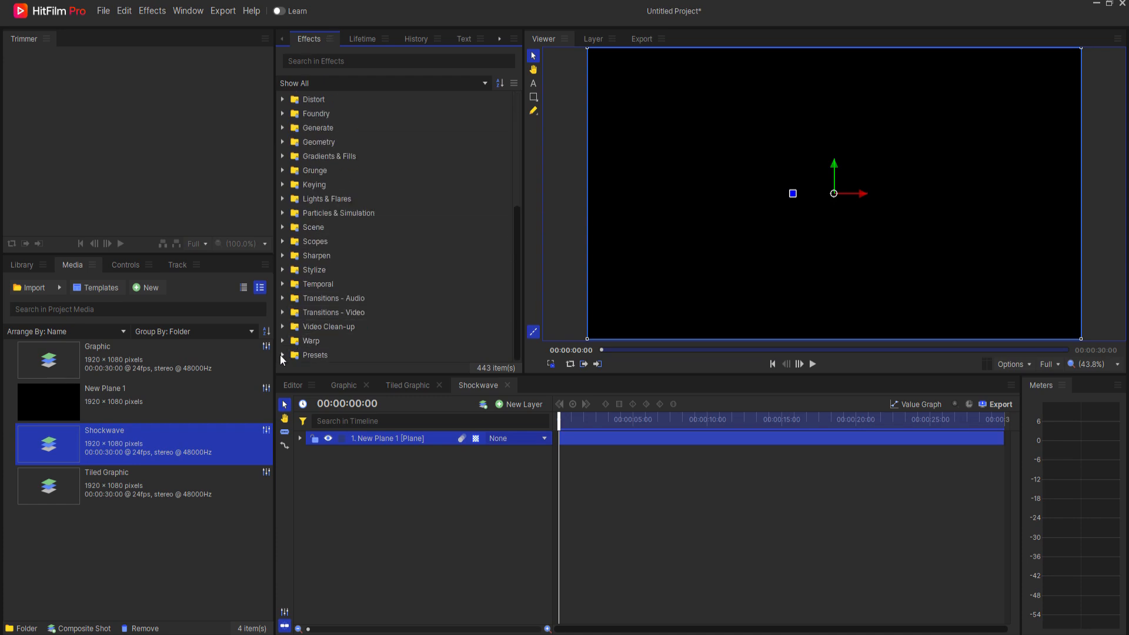
click(283, 354)
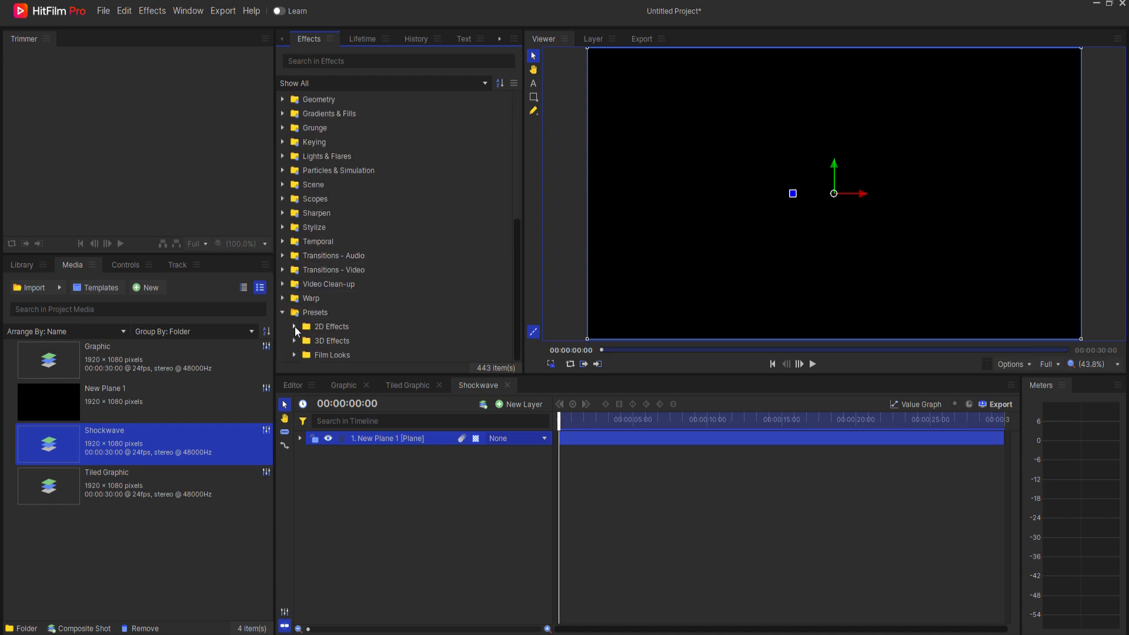
scroll(350, 255, down, 6)
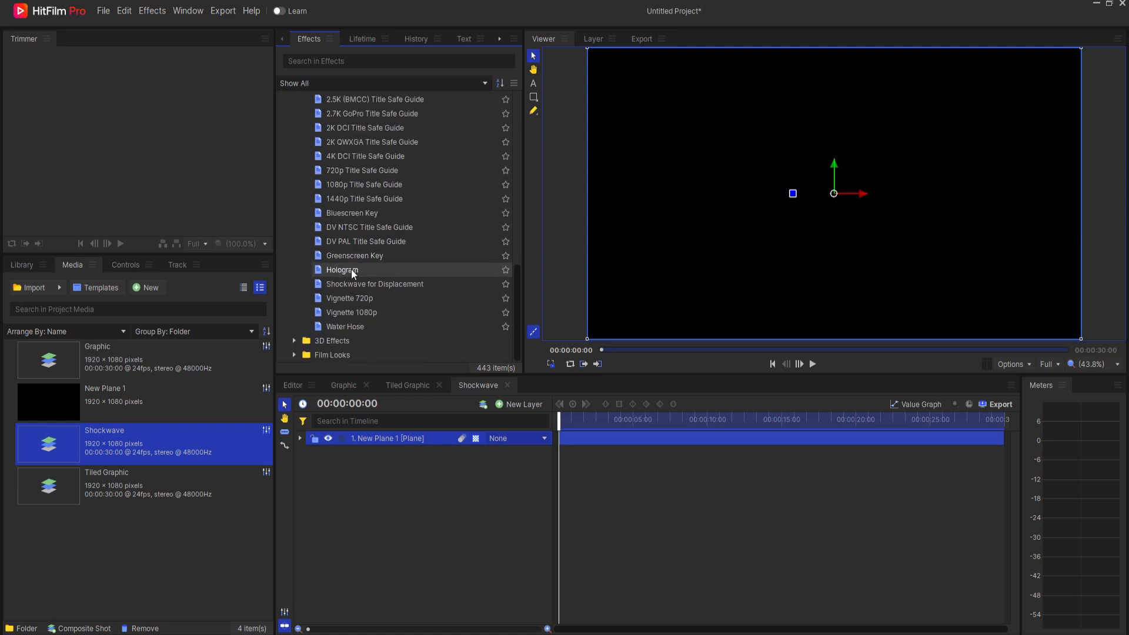
drag(357, 288, 383, 439)
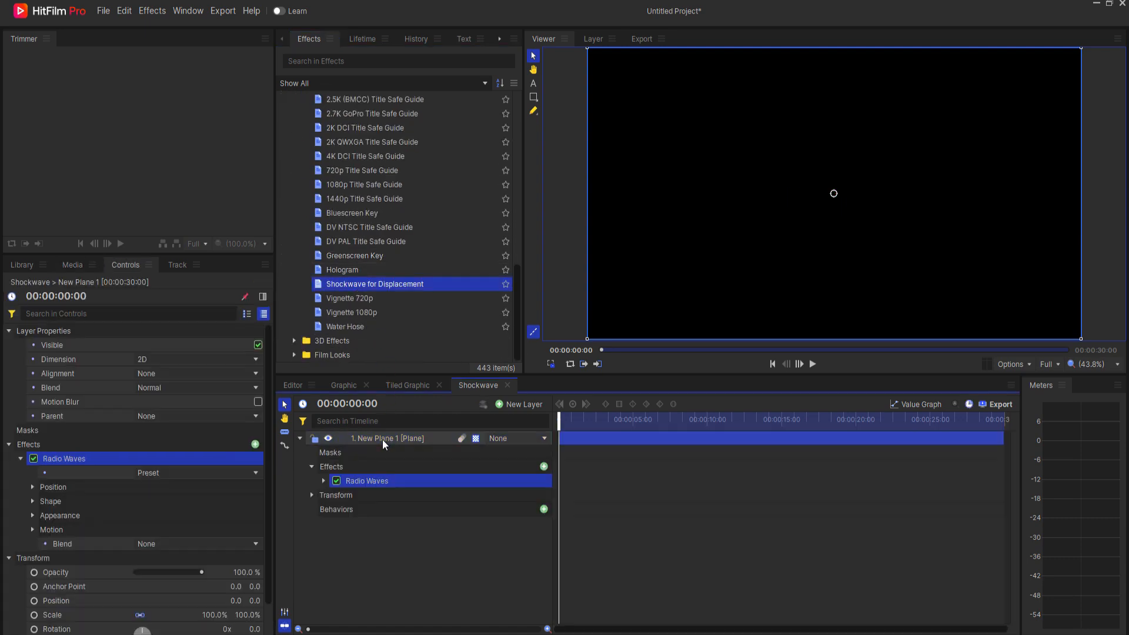
Play back the shockwave animation and return the playhead to the start of the timeline
click(812, 364)
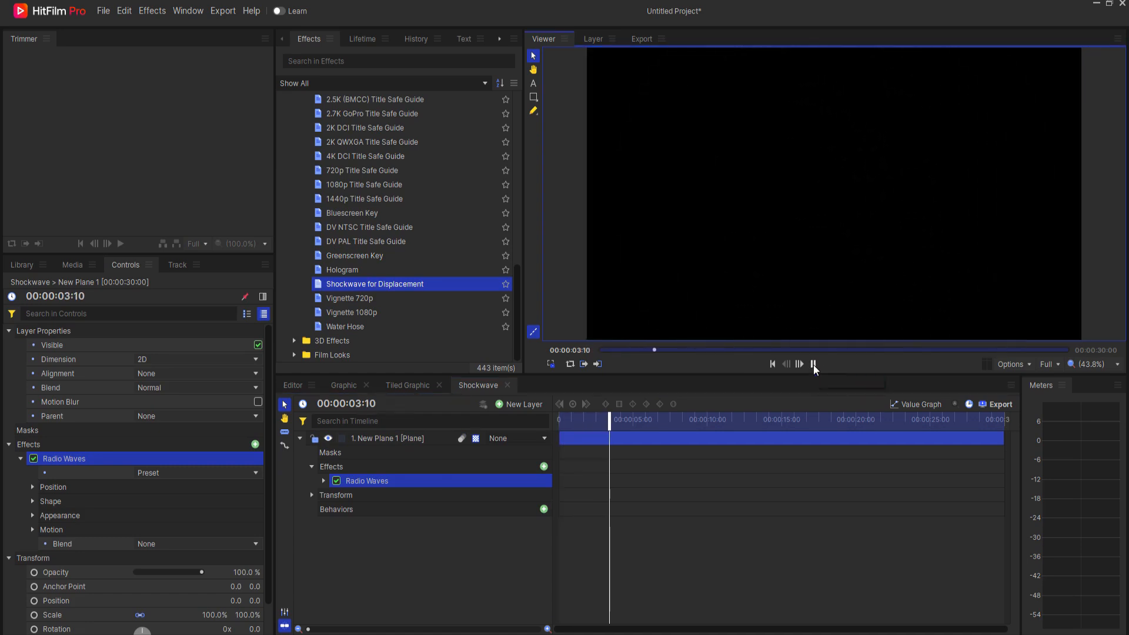
click(813, 364)
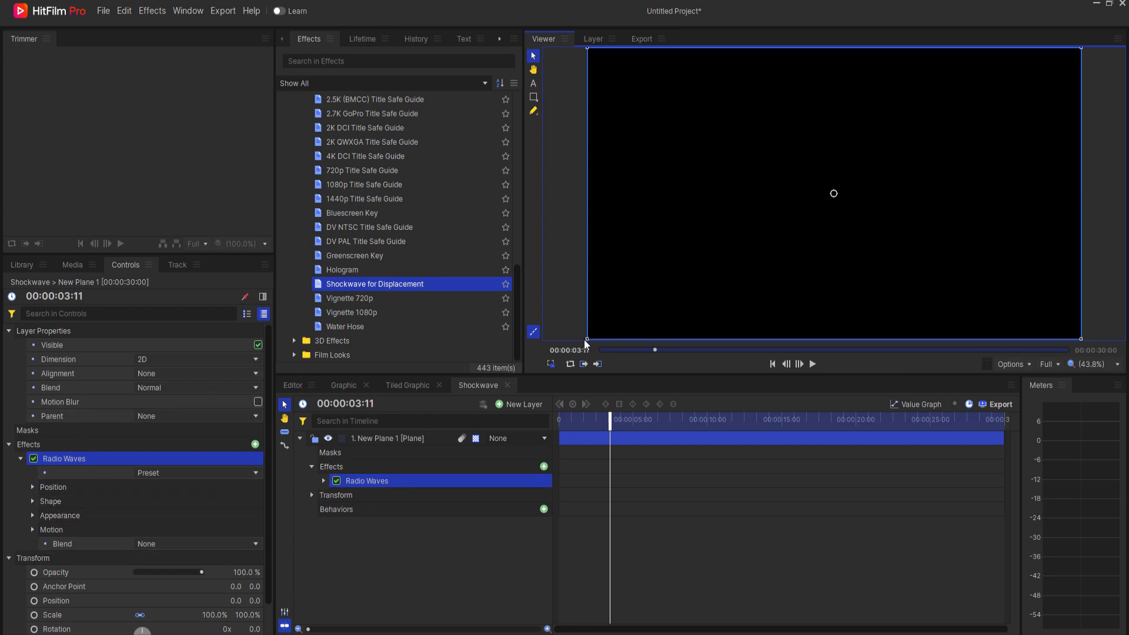
click(772, 364)
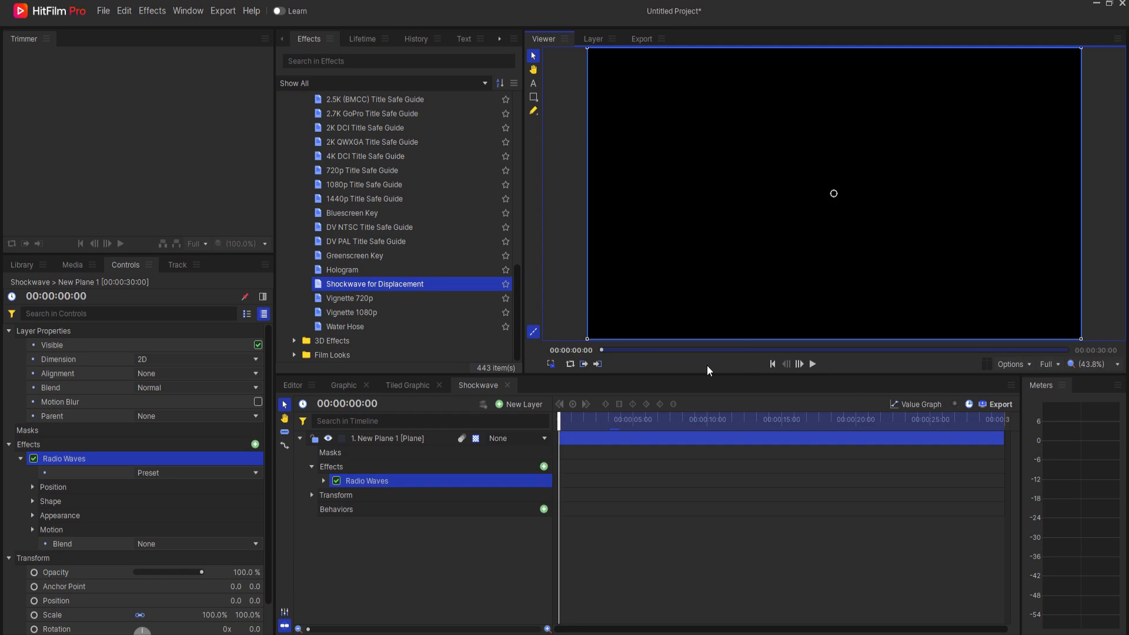
Create a composite shot named Final Shot and add the Tiled Graphic composite with the Shockwave composite beneath it
click(72, 265)
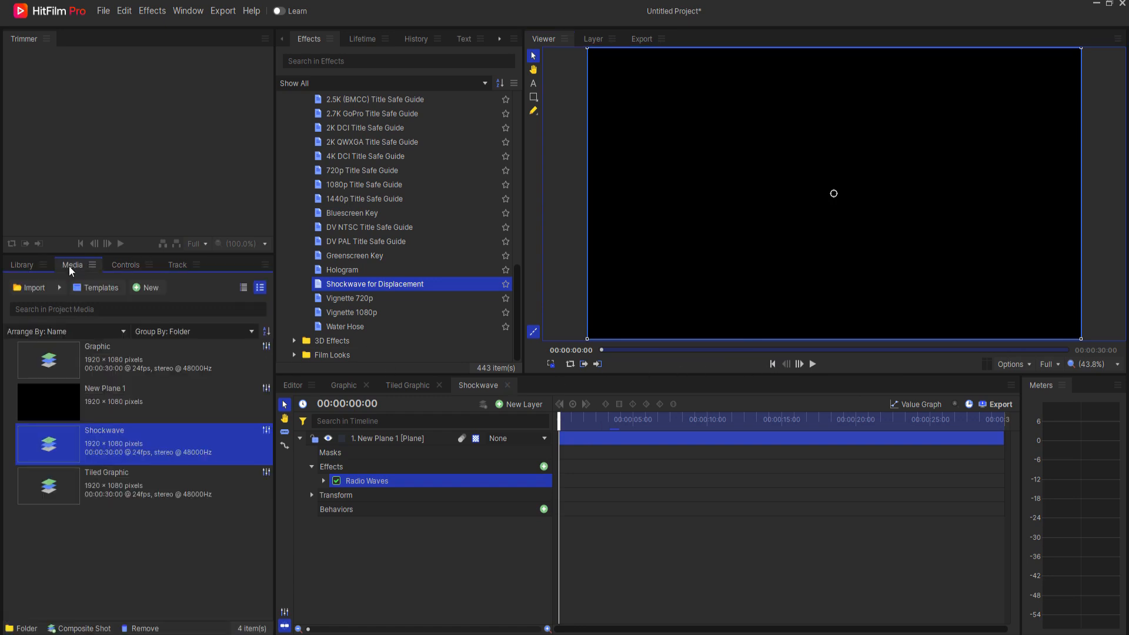
click(79, 628)
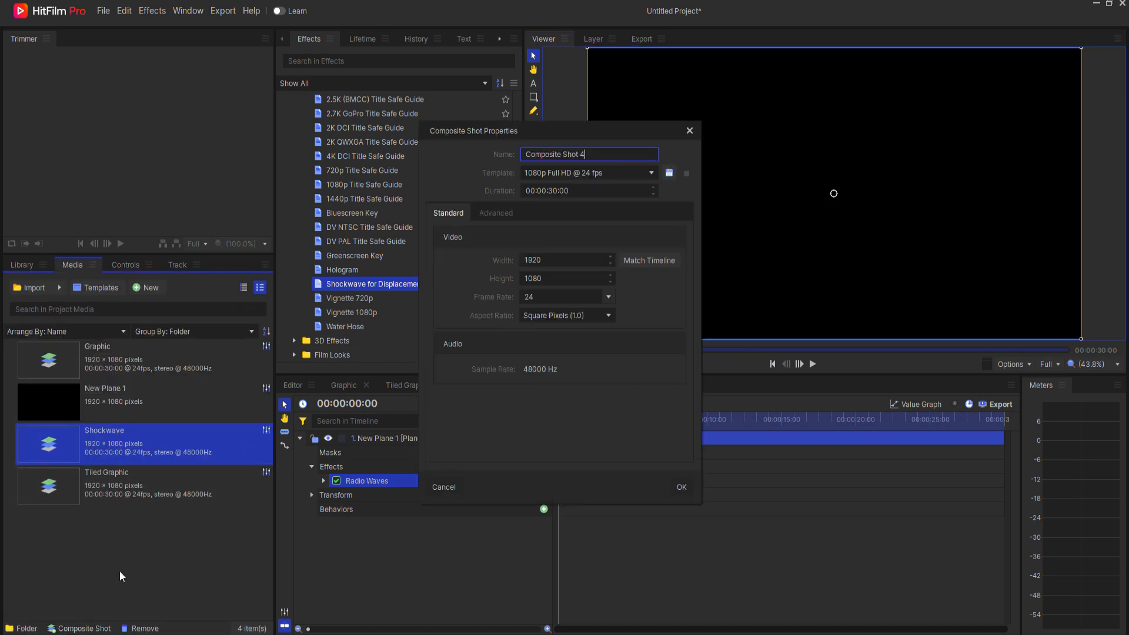
drag(606, 152, 481, 163)
text(Final Shot)
click(682, 487)
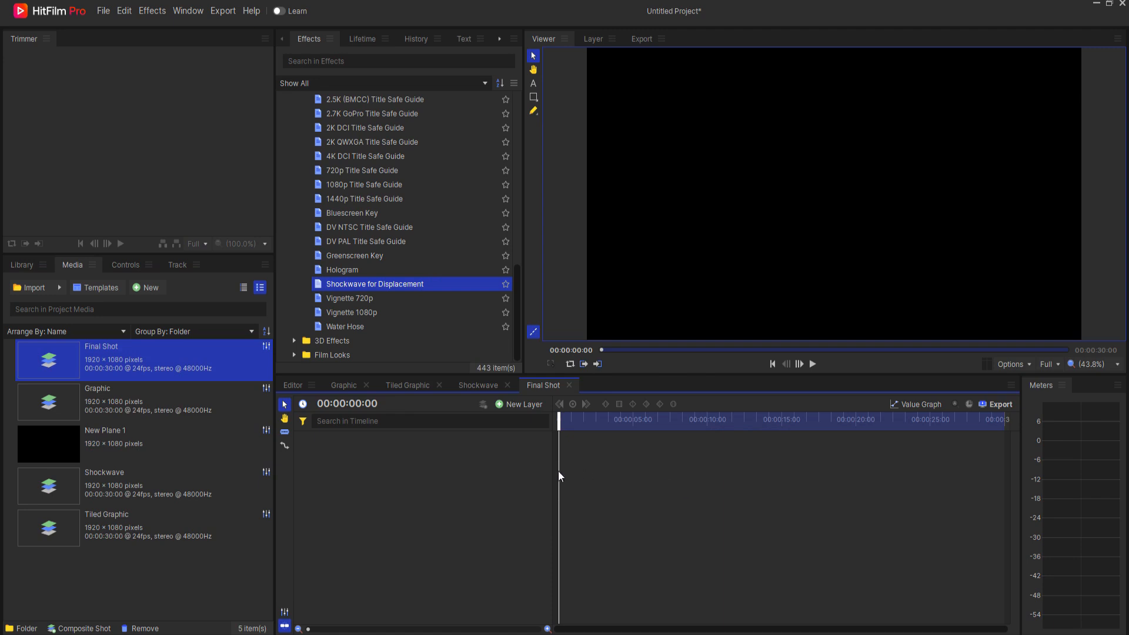
drag(116, 525, 376, 478)
drag(113, 485, 395, 481)
Preview the composite up to the 2-second mark and parent the Shockwave layer to Tiled Graphic
click(813, 364)
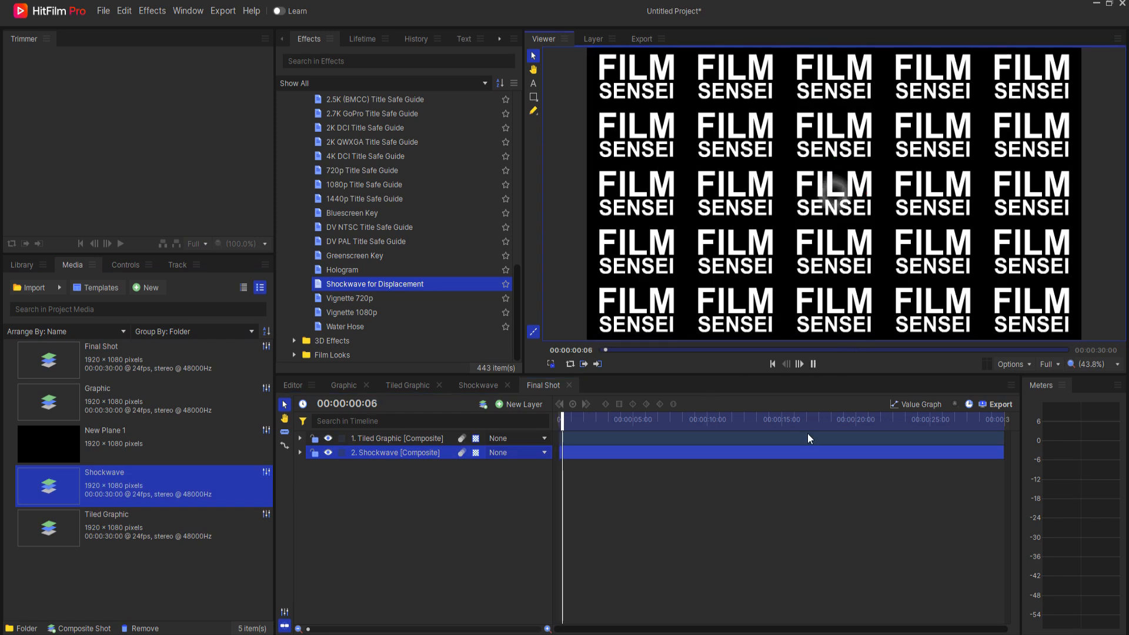
click(813, 364)
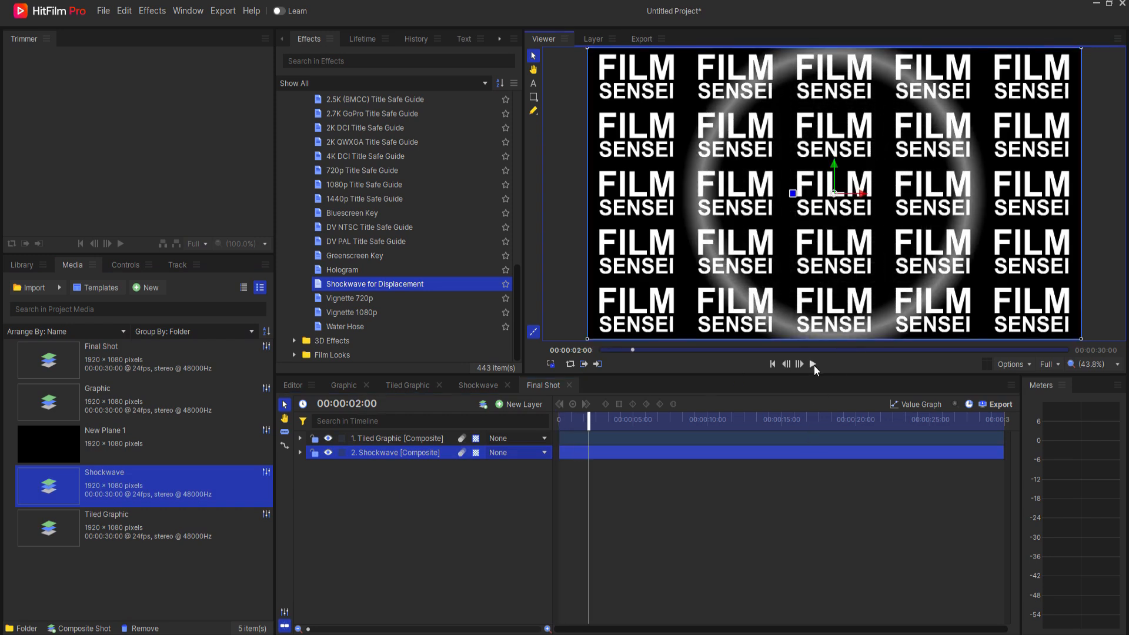
click(503, 452)
click(508, 488)
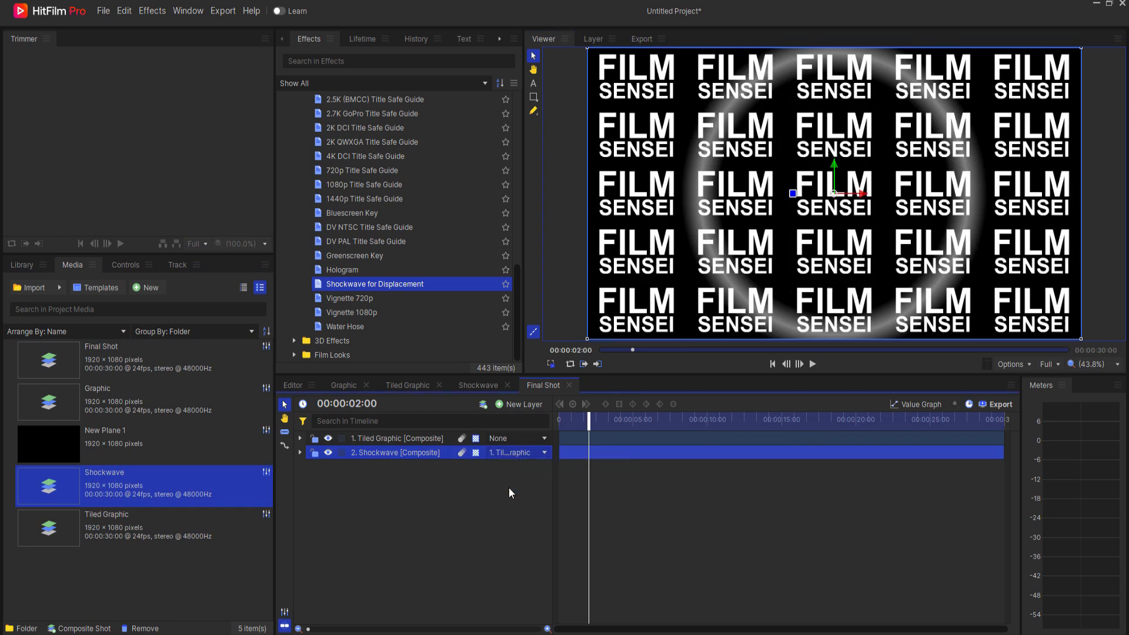
Convert both the Tiled Graphic and Shockwave layers to 3D planes
drag(372, 482, 404, 431)
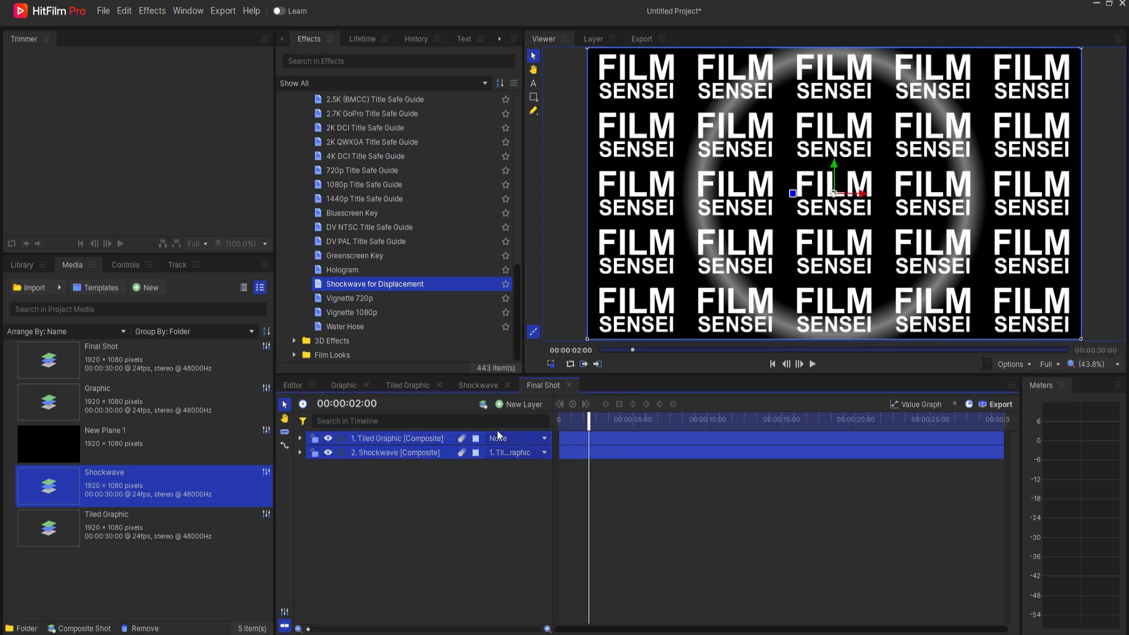
click(476, 440)
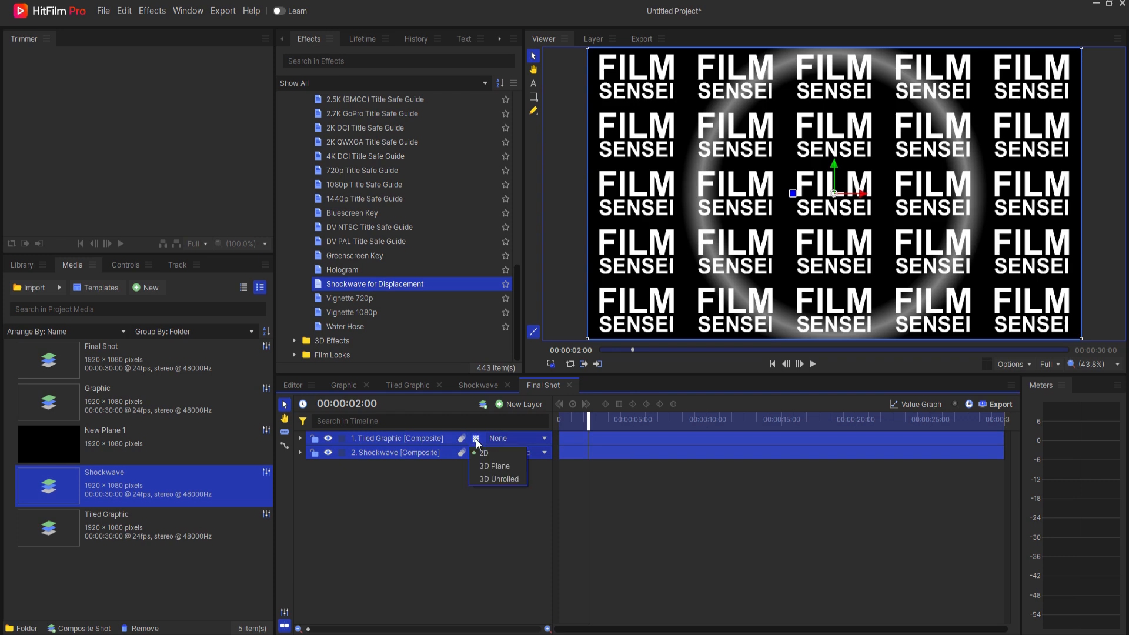
click(497, 472)
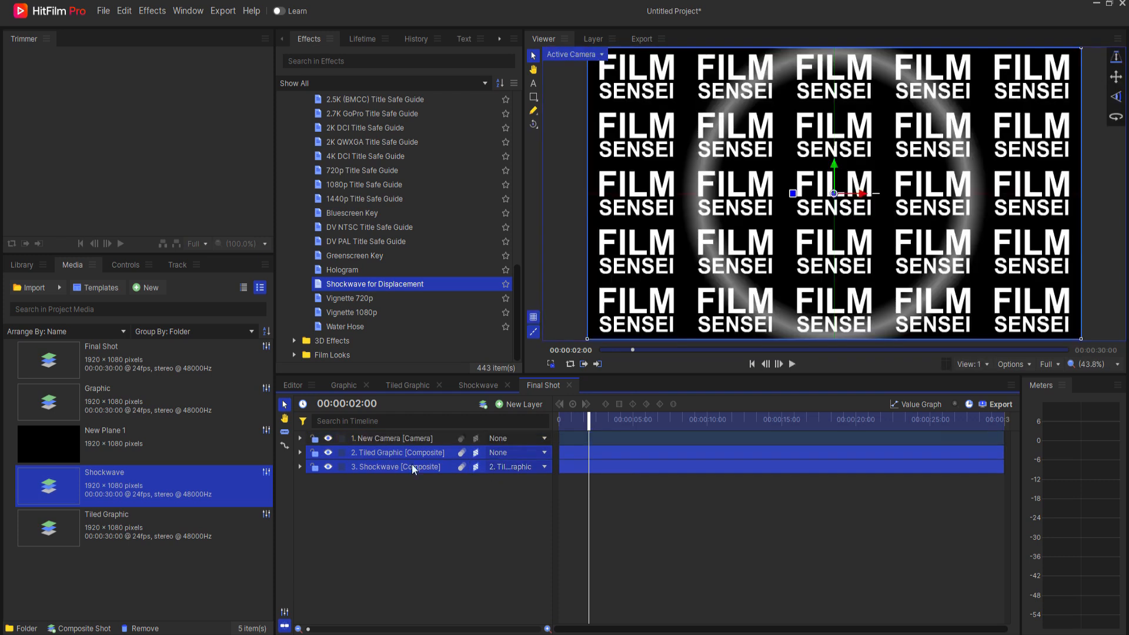
Set the Tiled Graphic layer's X rotation to 90 degrees so the graphic and its parented shockwave lie flat
click(388, 451)
click(300, 452)
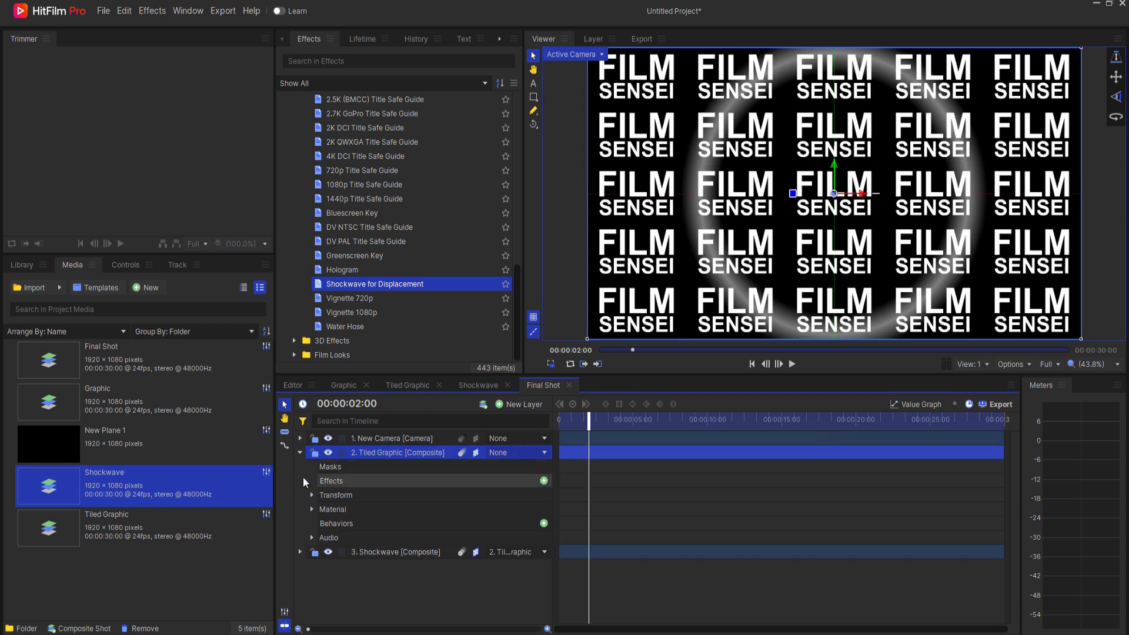
click(312, 495)
scroll(404, 525, down, 1)
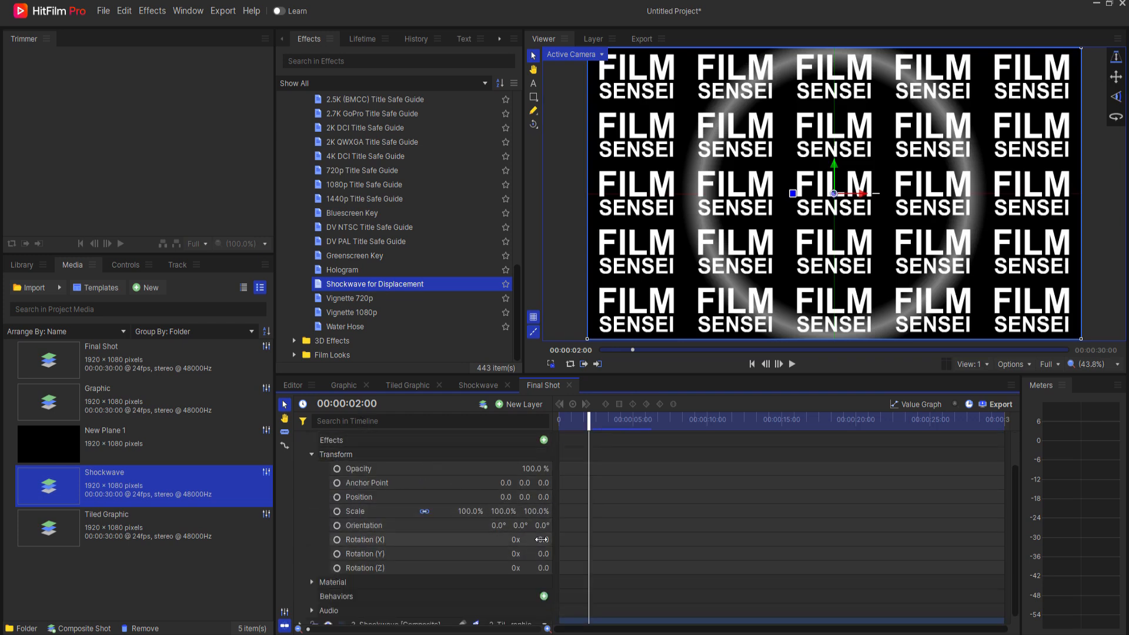
click(542, 539)
text(90)
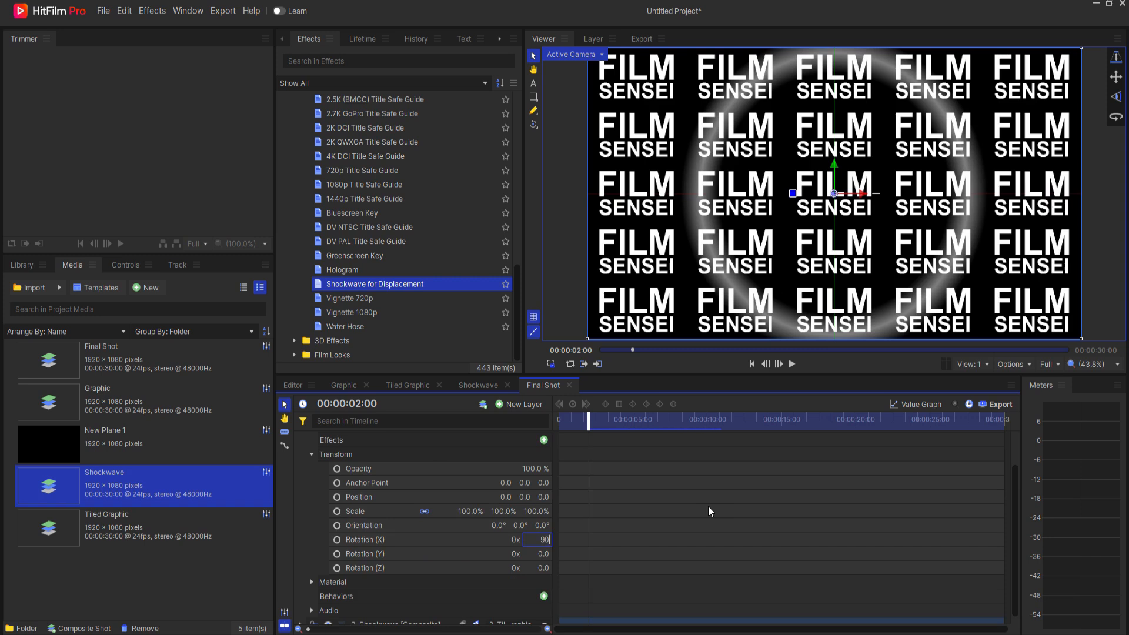
key(Return)
scroll(373, 497, up, 1)
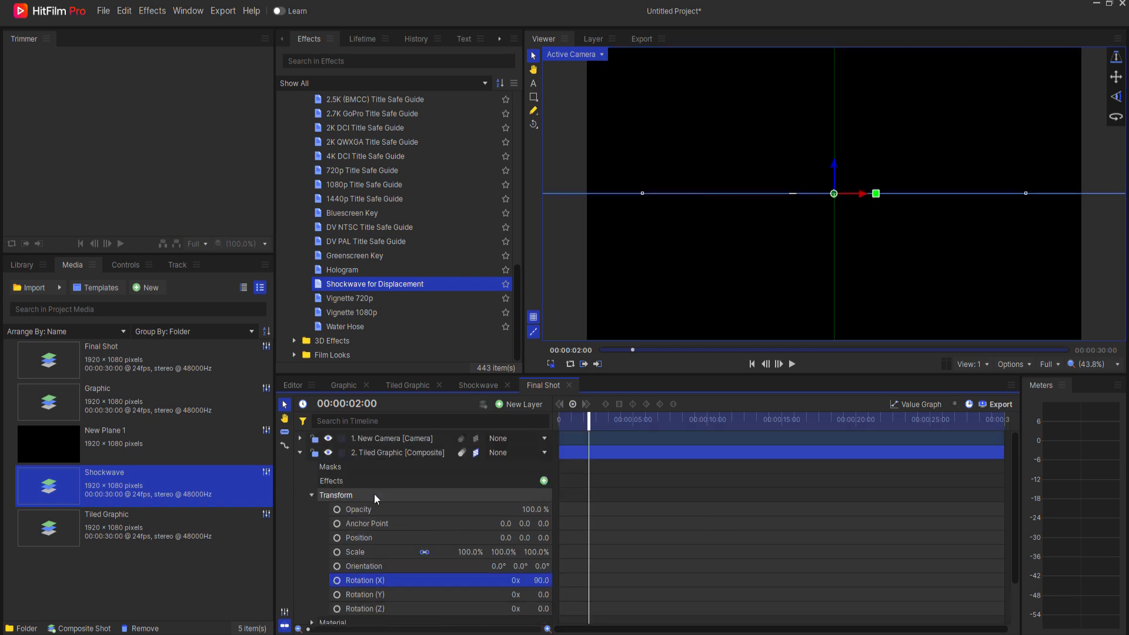
click(299, 453)
Raise New Camera to a Y position of 311 and hide the 3D grid in the viewer
click(380, 437)
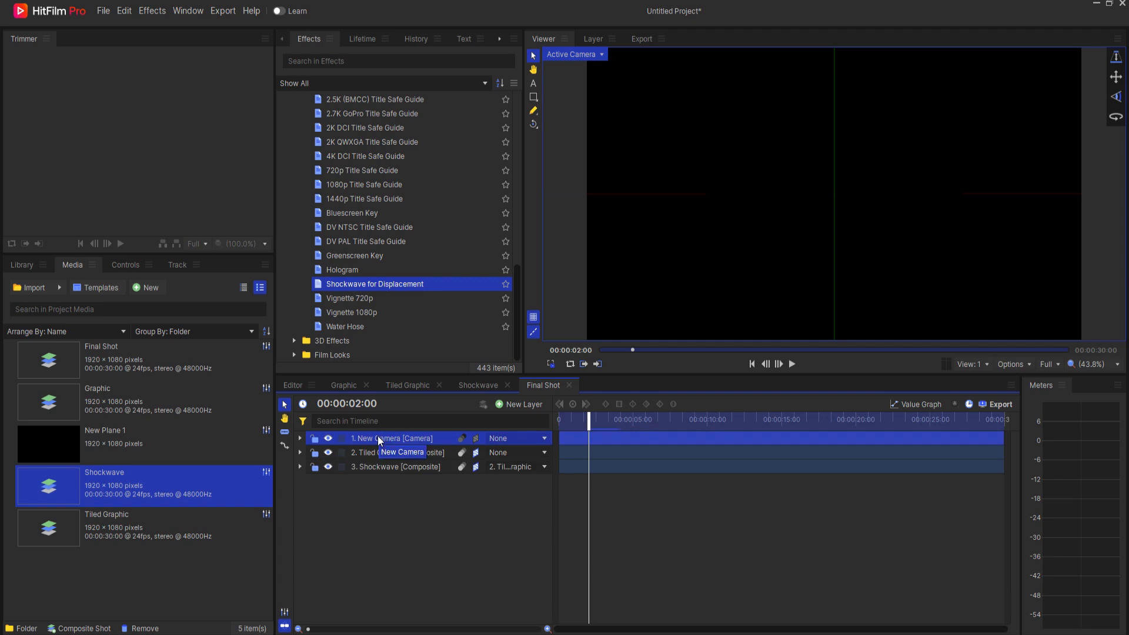
click(300, 439)
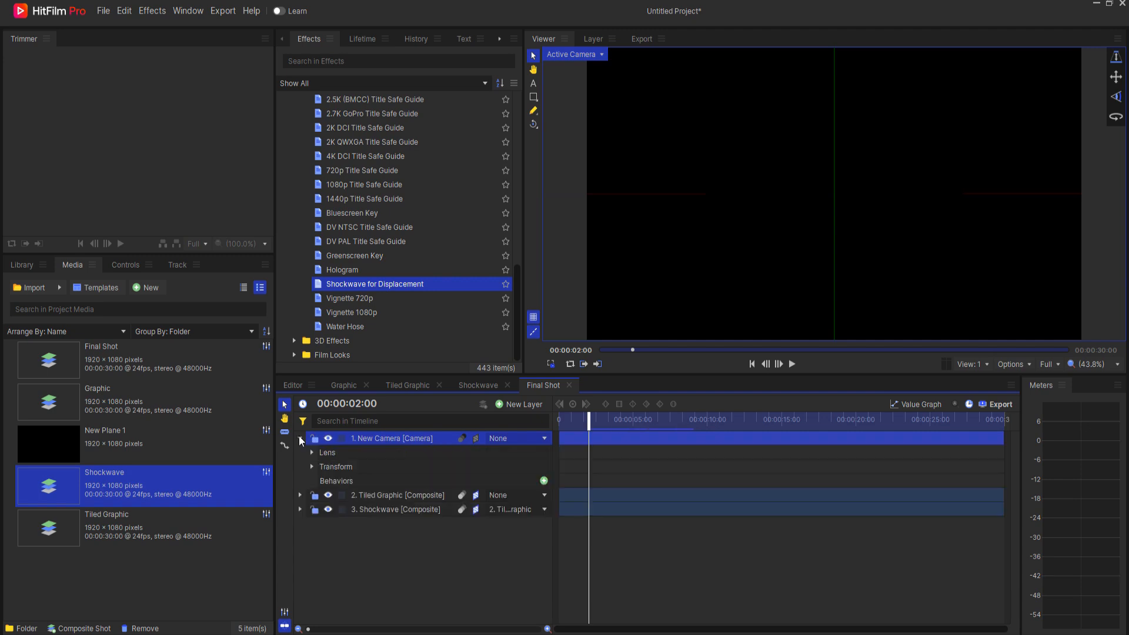
click(312, 467)
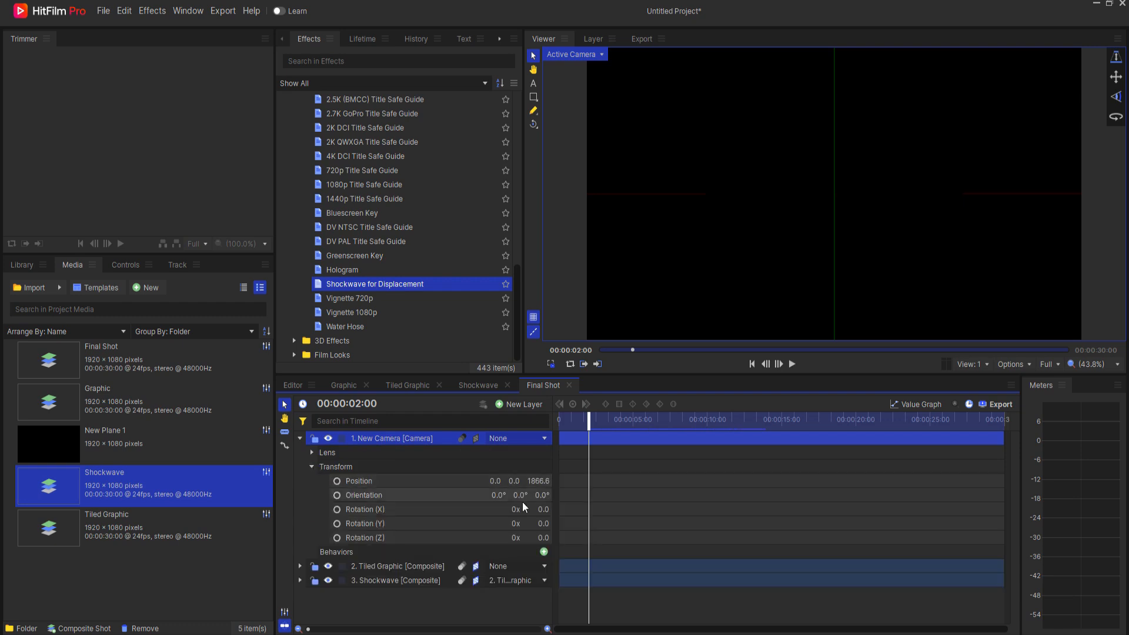
drag(514, 481, 697, 480)
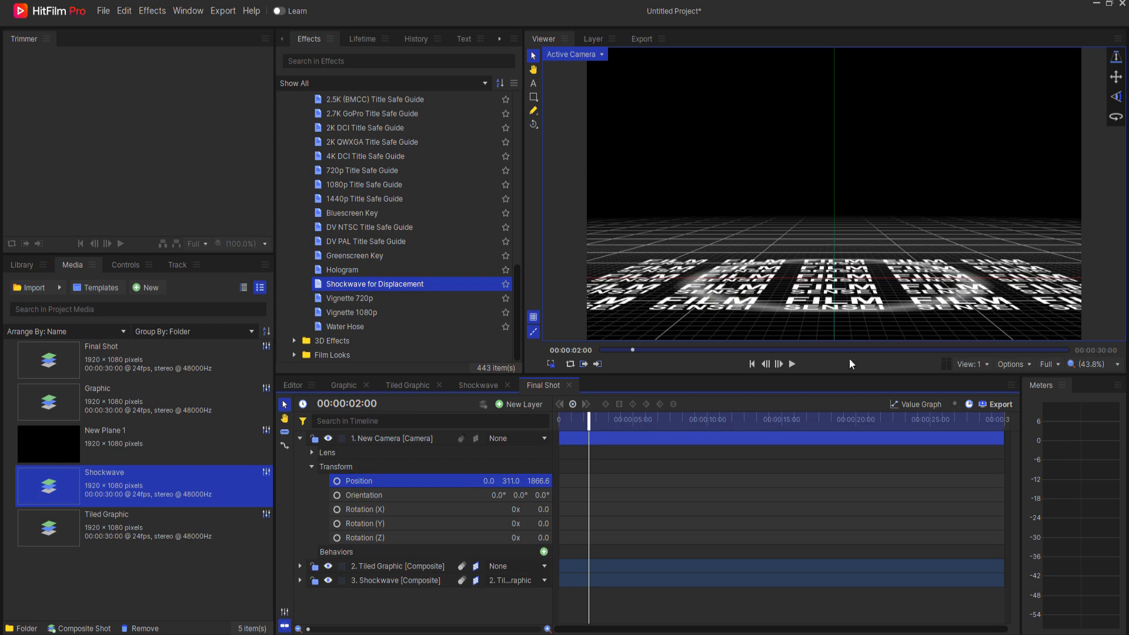
mouse_move(584, 424)
mouse_down()
mouse_move(567, 419)
mouse_move(585, 420)
mouse_up()
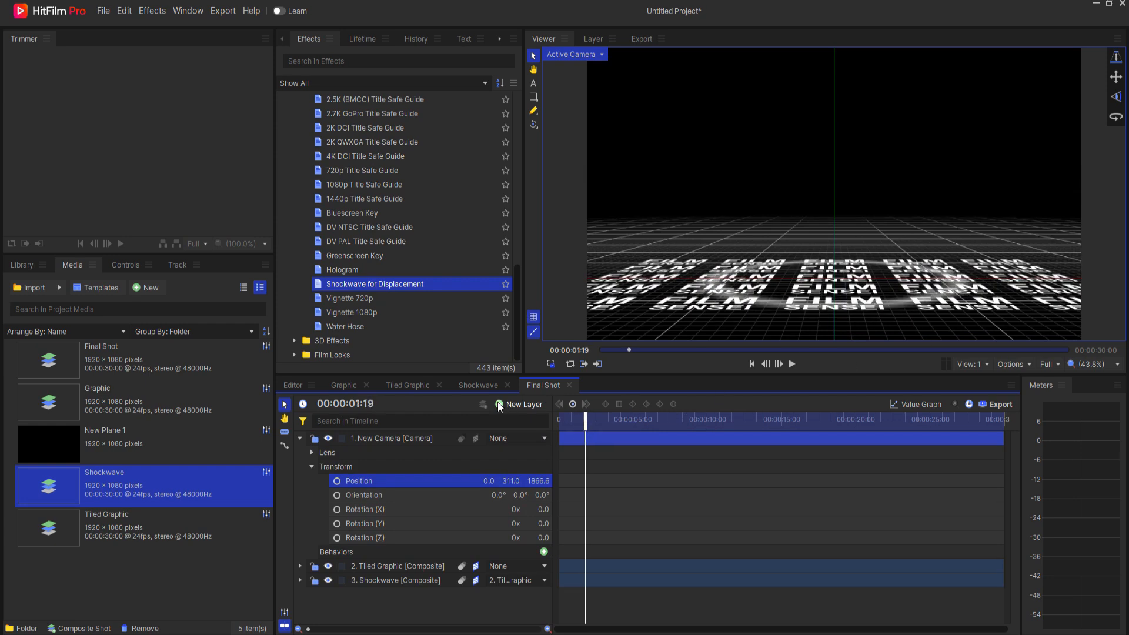
click(534, 318)
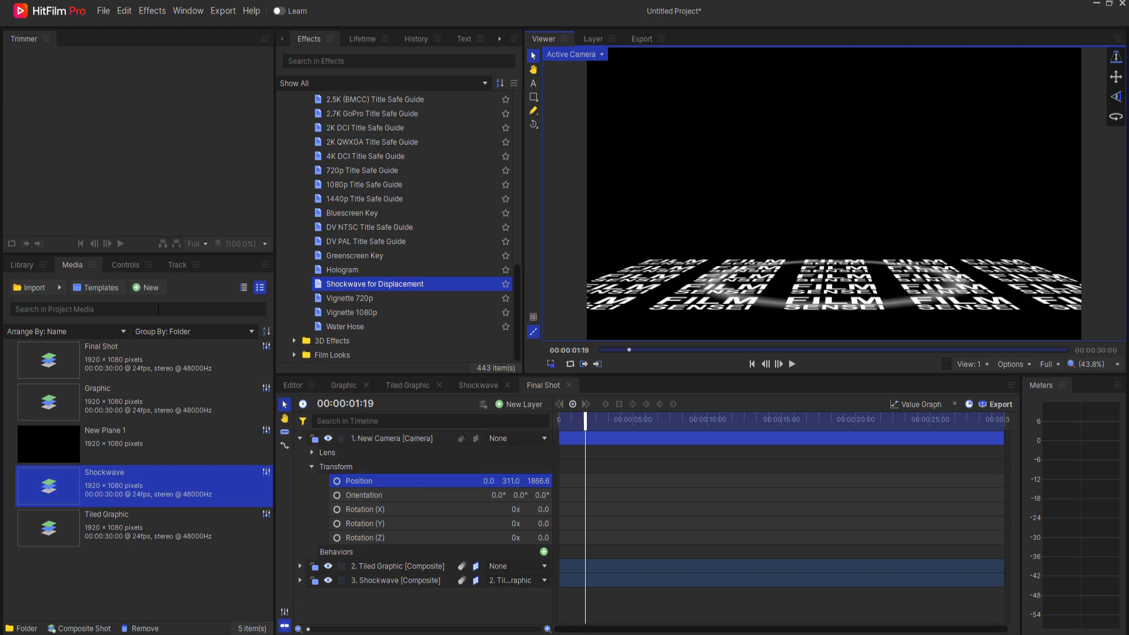
Set the camera's alignment to Towards Layer with Tiled Graphic as the alignment layer
click(126, 264)
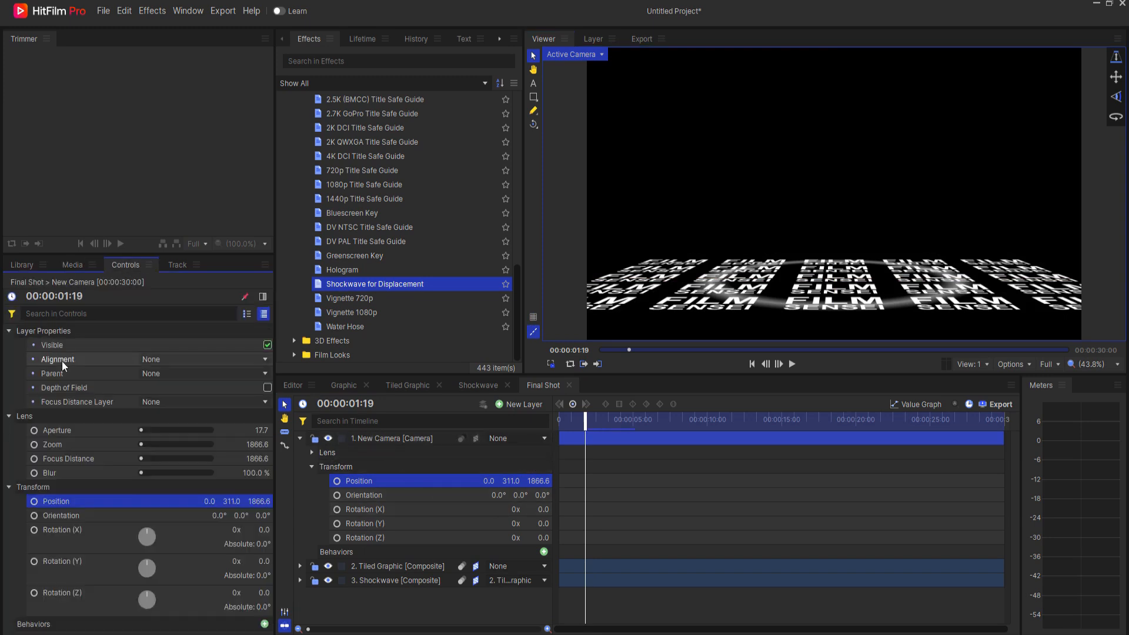
click(173, 359)
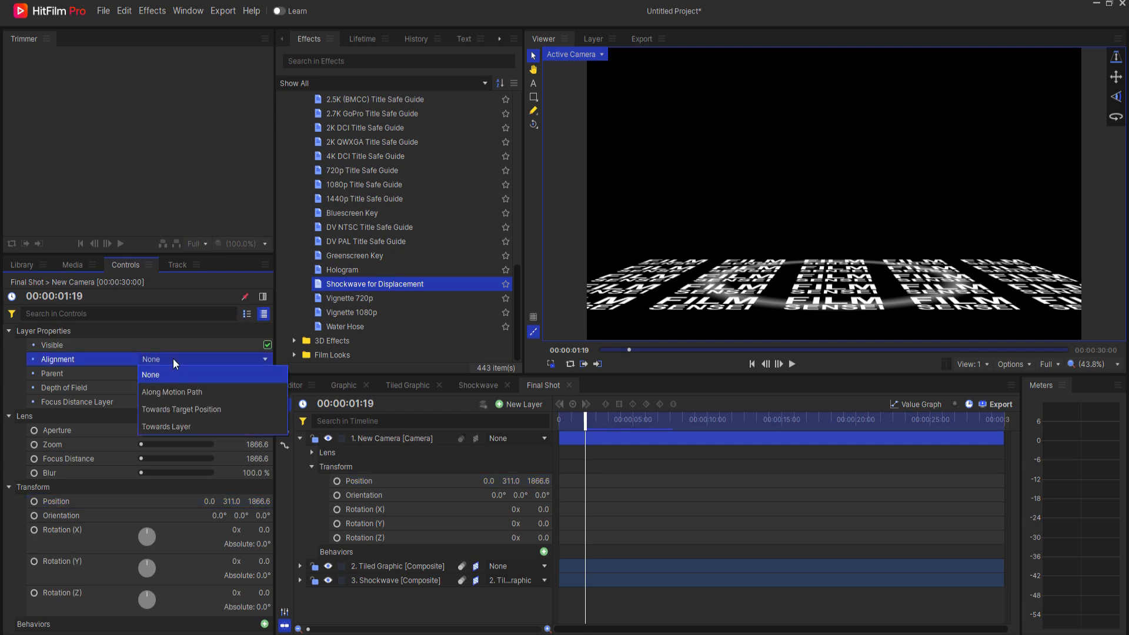
click(170, 426)
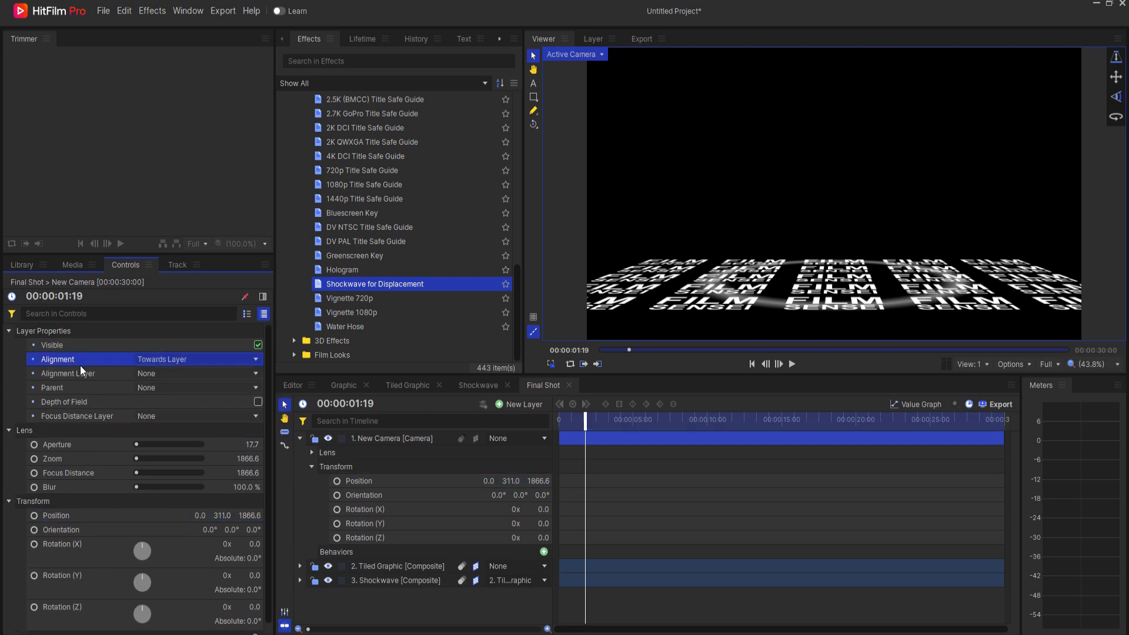
click(165, 374)
click(171, 406)
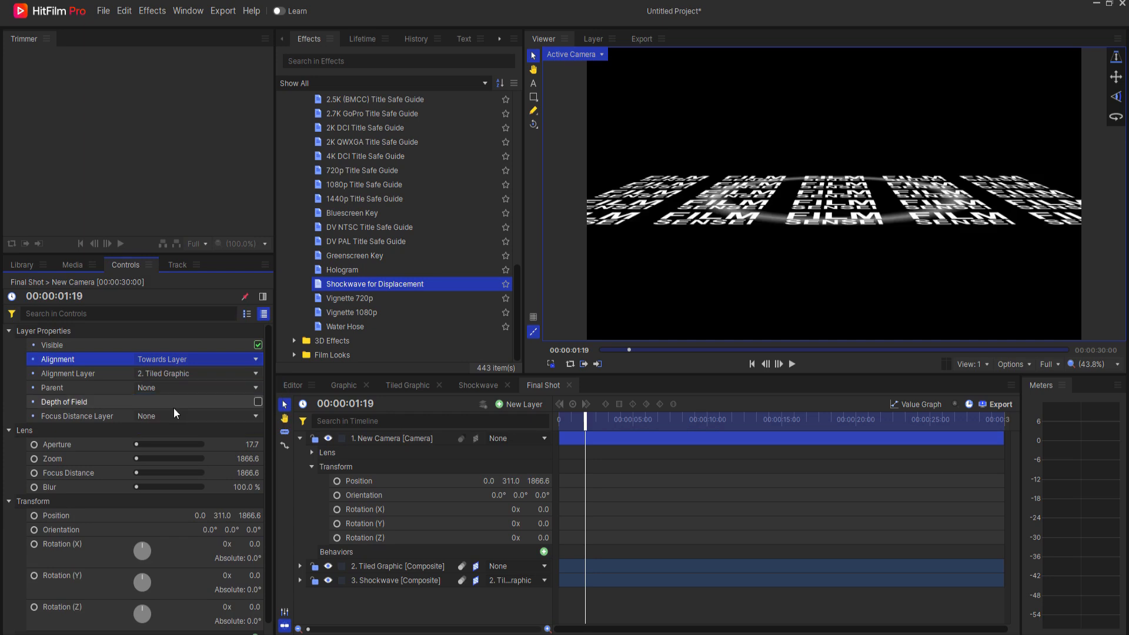
Reposition the camera to 153, 448, 1718.6 for an angled view of the tiled text
drag(510, 481, 407, 481)
drag(510, 481, 557, 481)
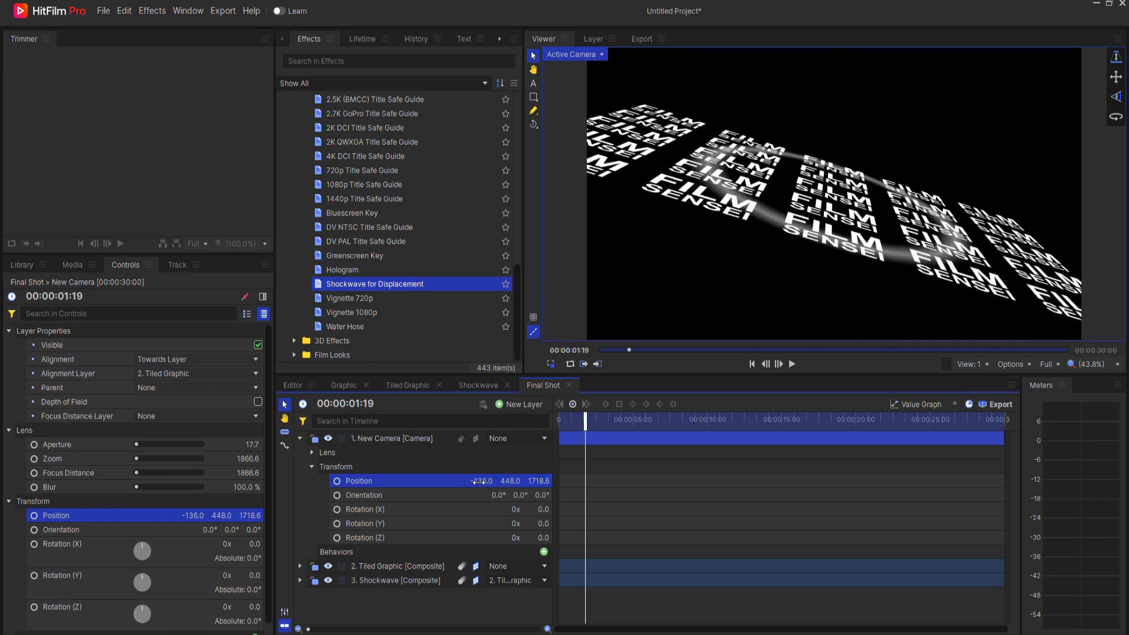
drag(477, 481, 647, 481)
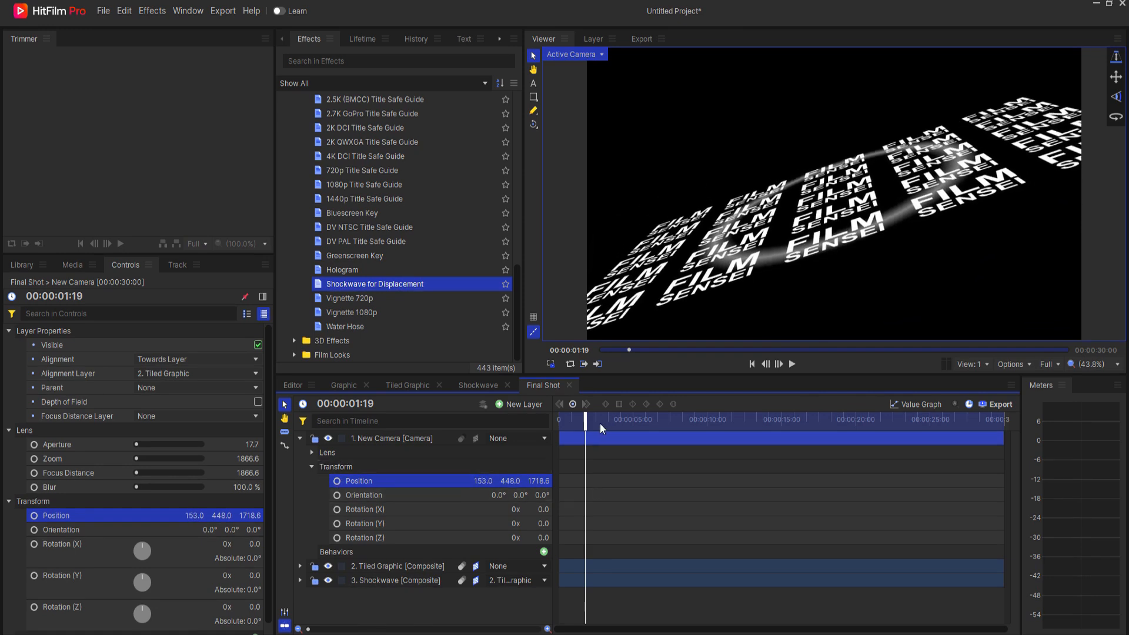
Keyframe the camera's position at the timeline start and move it to -159, 421, 1047.6 at 10 seconds
drag(584, 418, 559, 418)
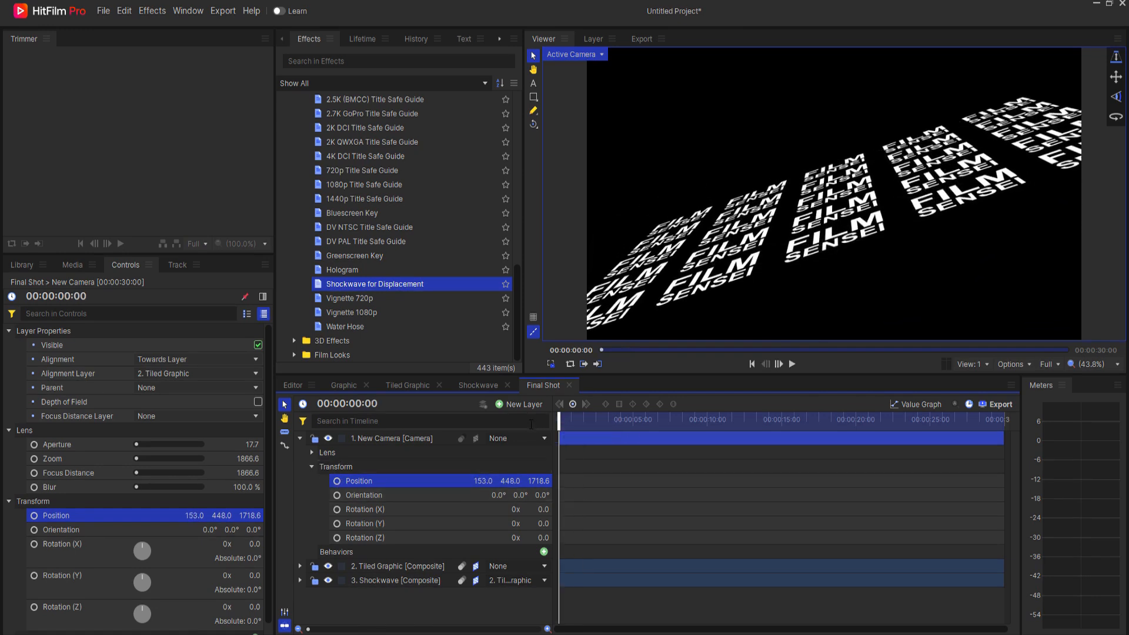
click(337, 481)
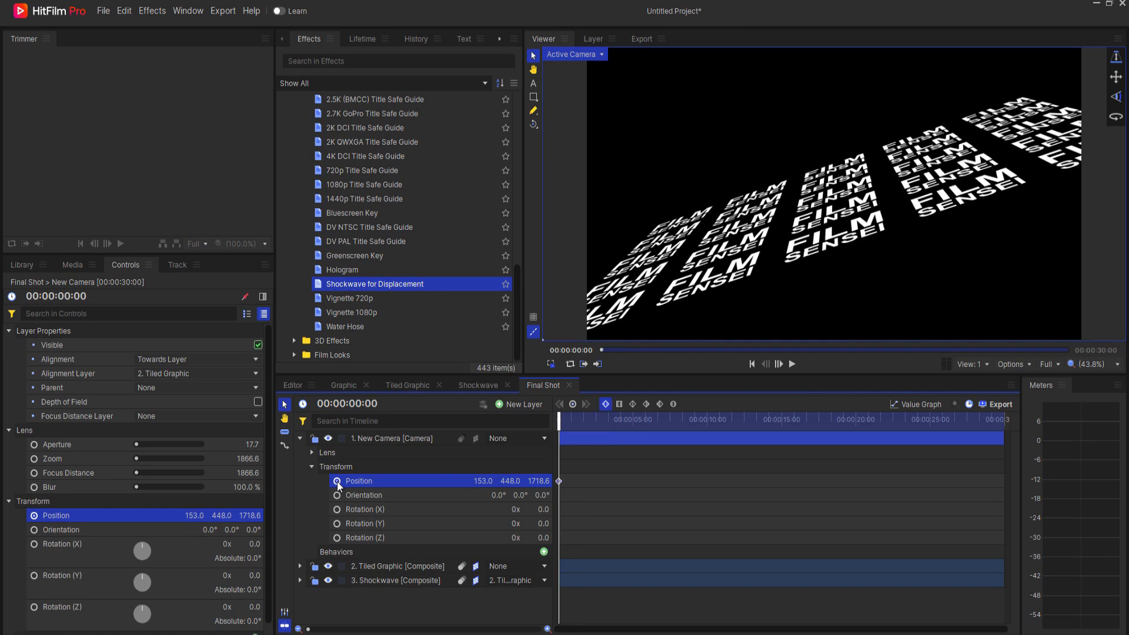
click(707, 424)
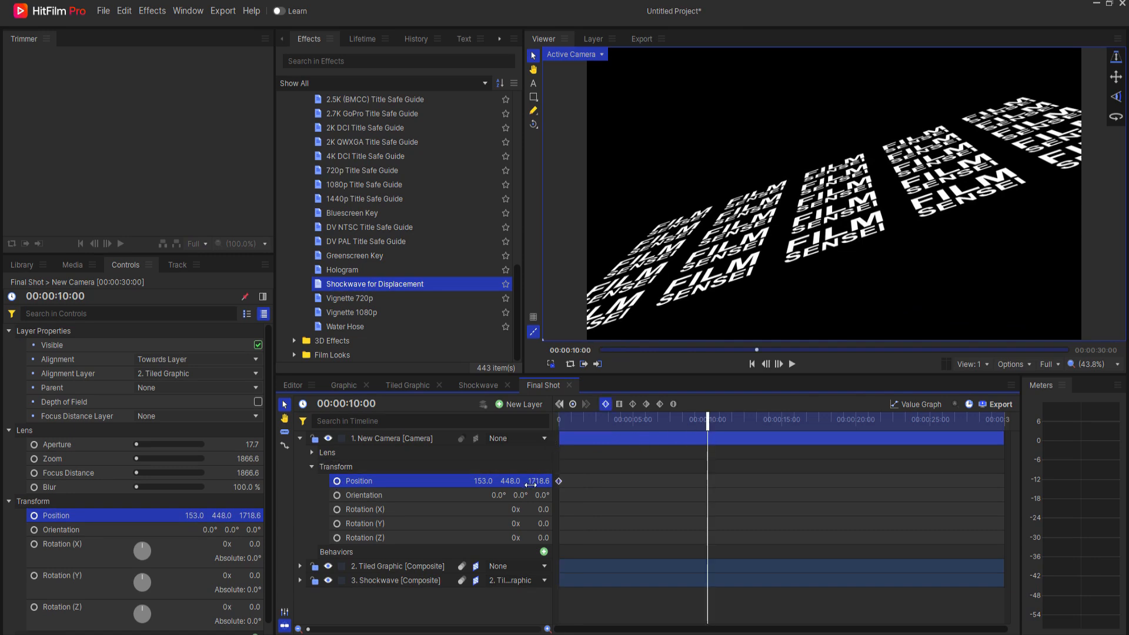
drag(530, 485, 136, 485)
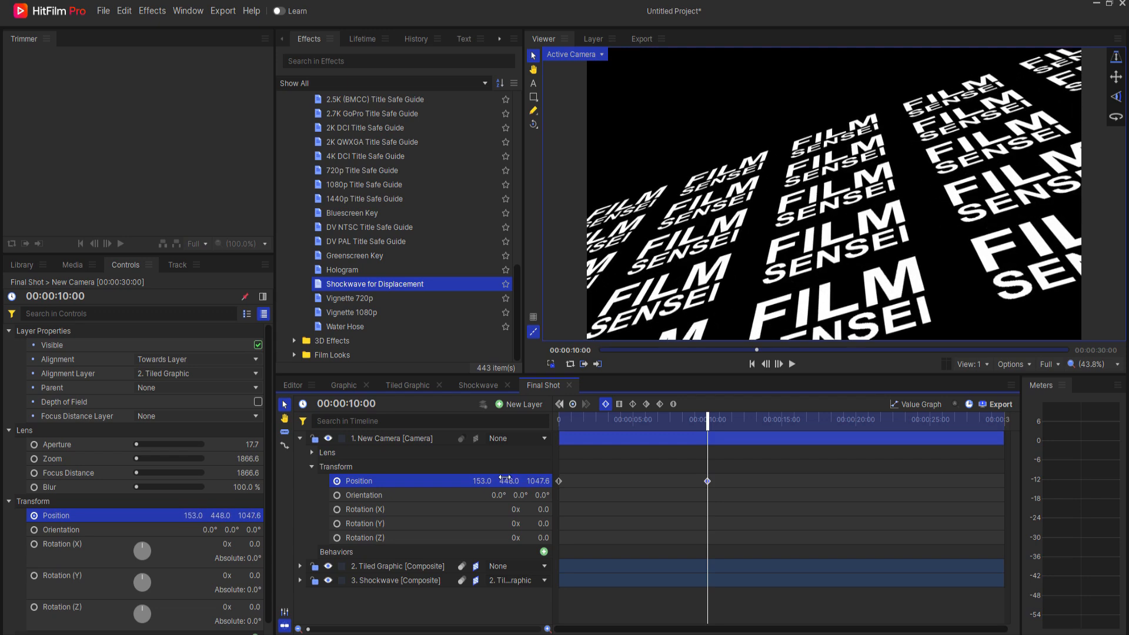
drag(504, 478, 495, 482)
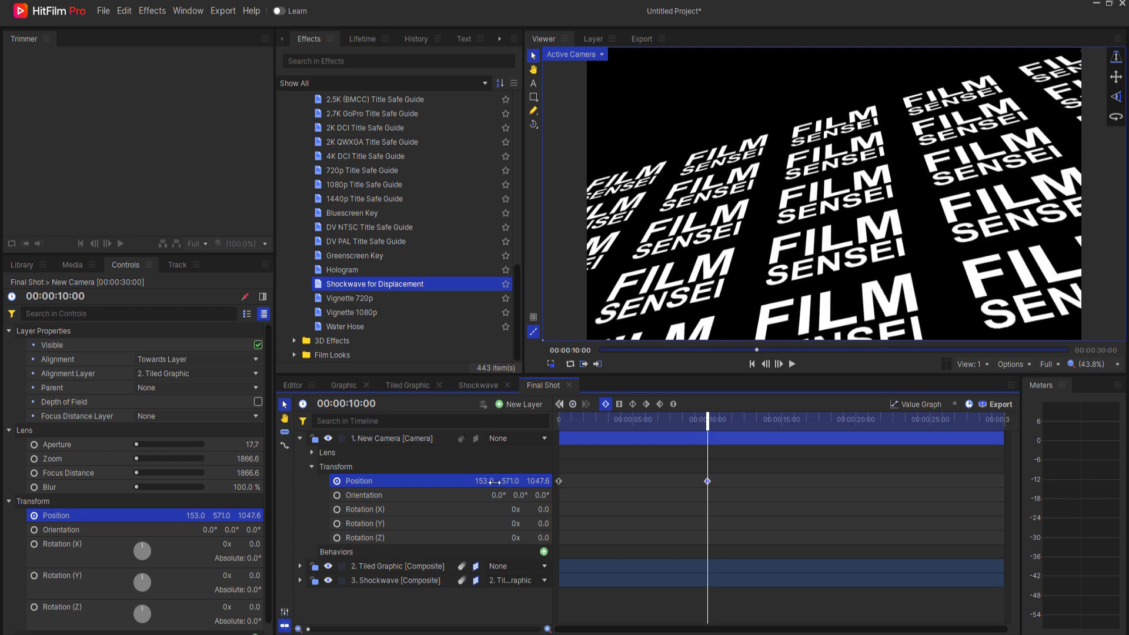
drag(574, 481, 390, 481)
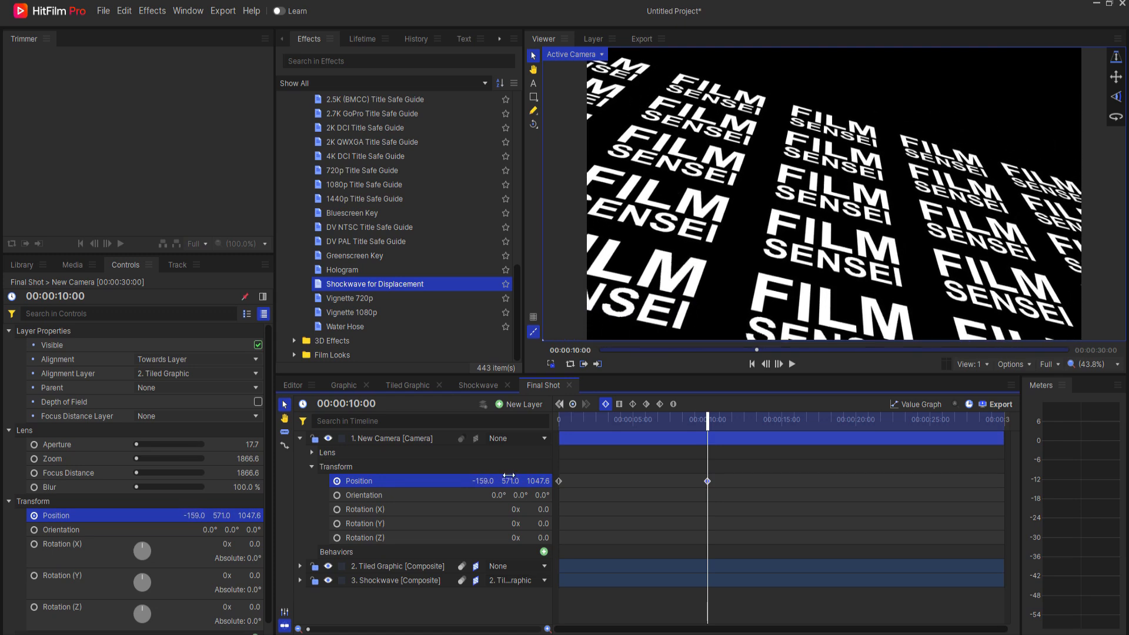
drag(510, 479, 509, 480)
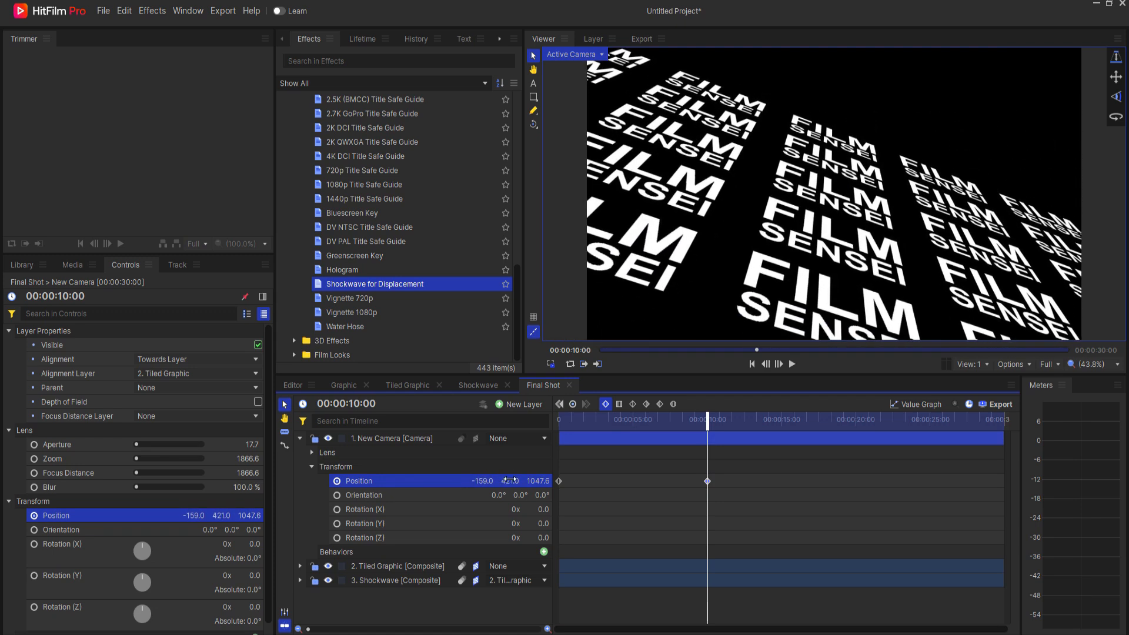
Play back the camera move from the start to about the 4-second mark
click(753, 361)
click(792, 364)
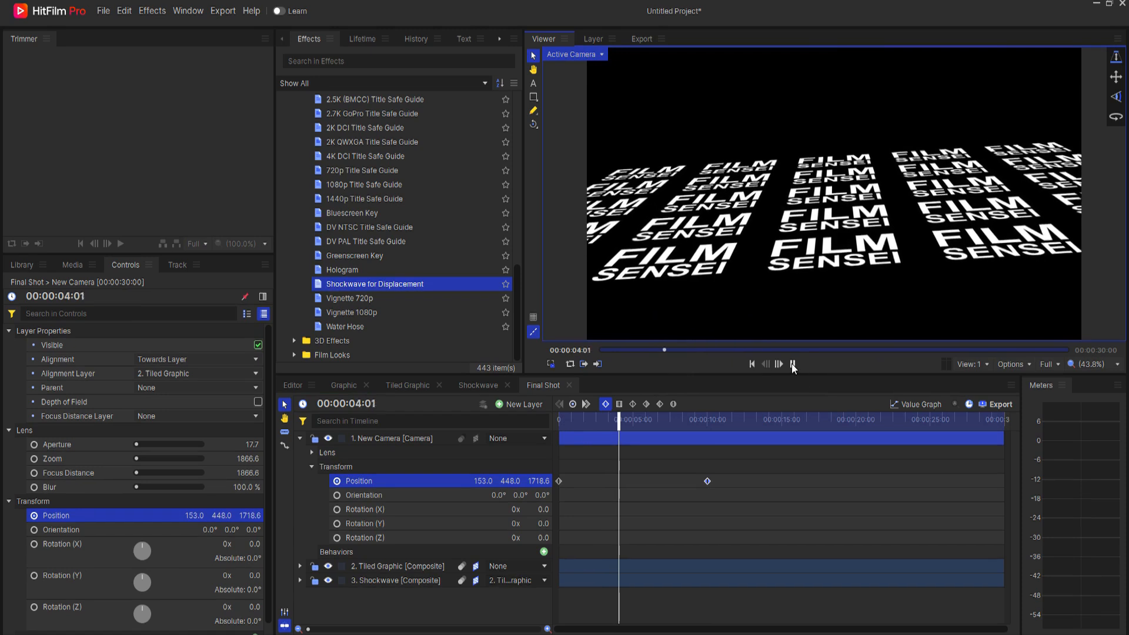
click(792, 364)
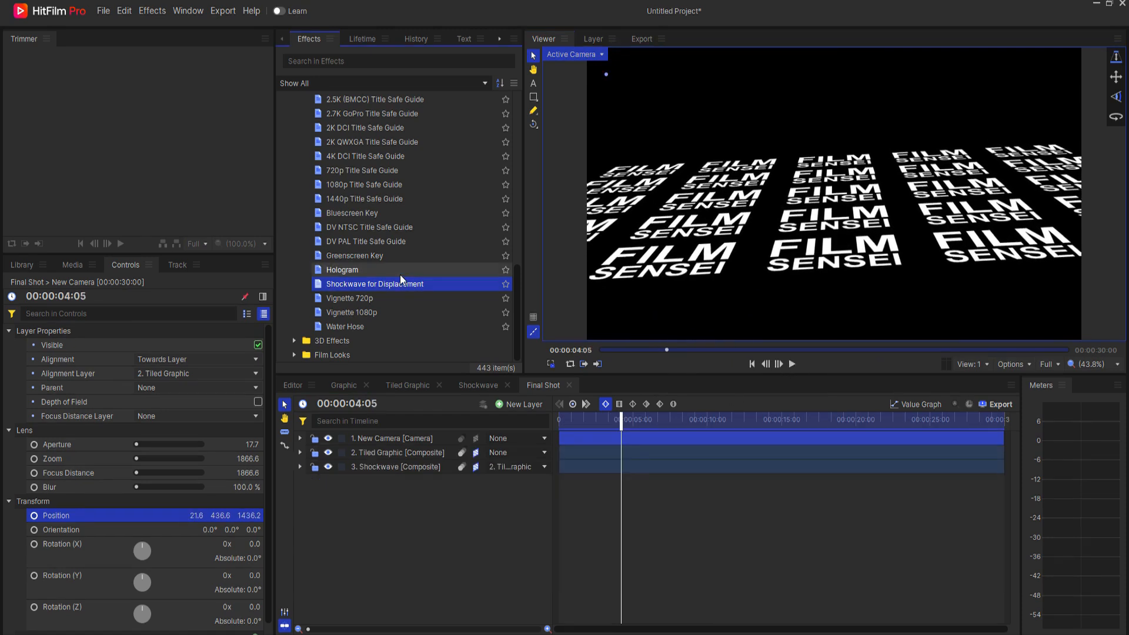
Apply the Parallax effect to the Tiled Graphic layer and use the Shockwave layer as its height map
scroll(400, 276, up, 12)
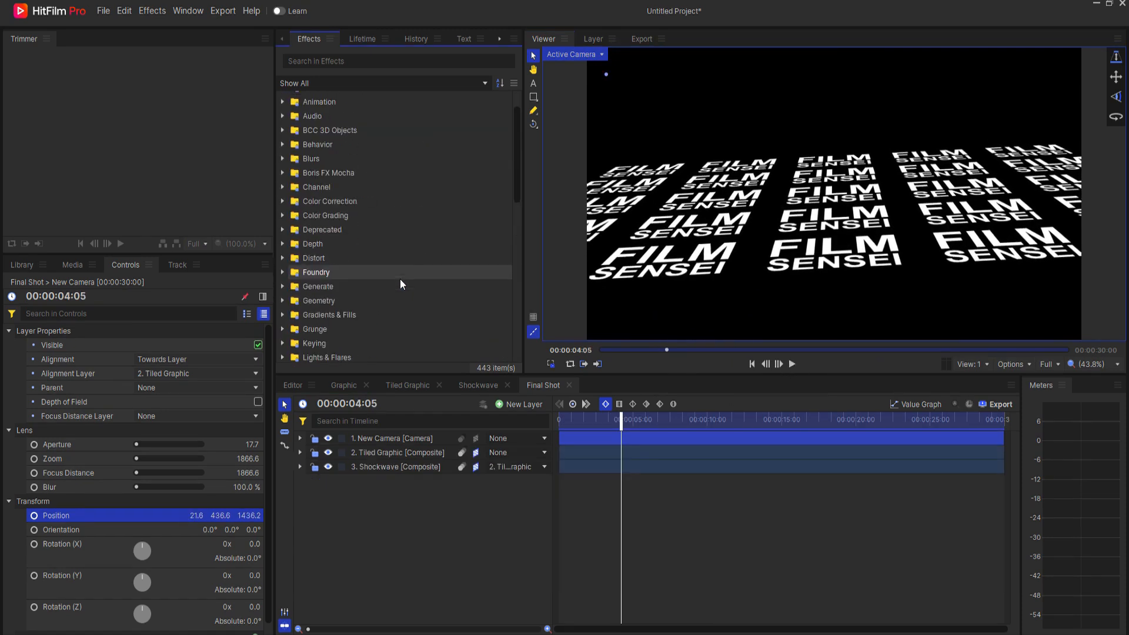
scroll(398, 279, down, 8)
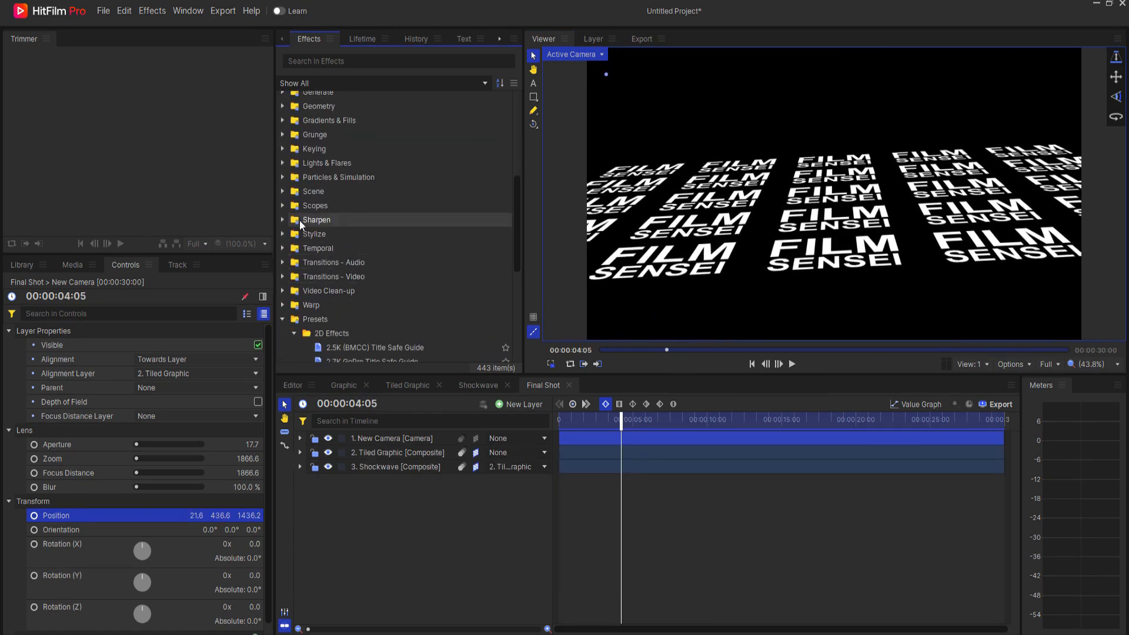
click(282, 192)
click(347, 206)
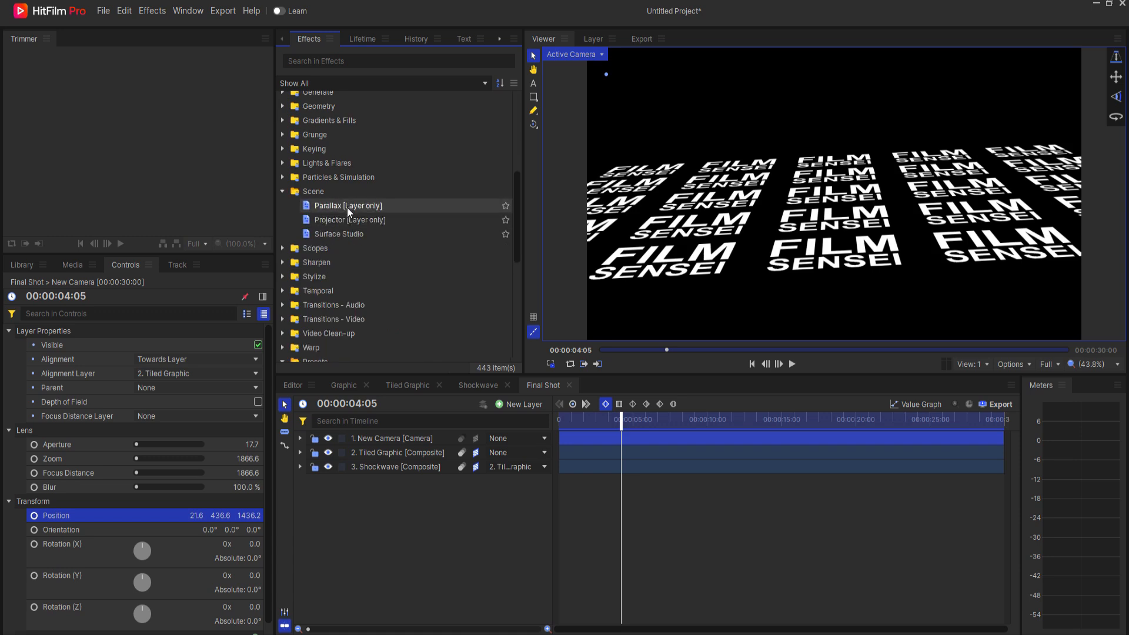
drag(344, 204, 373, 451)
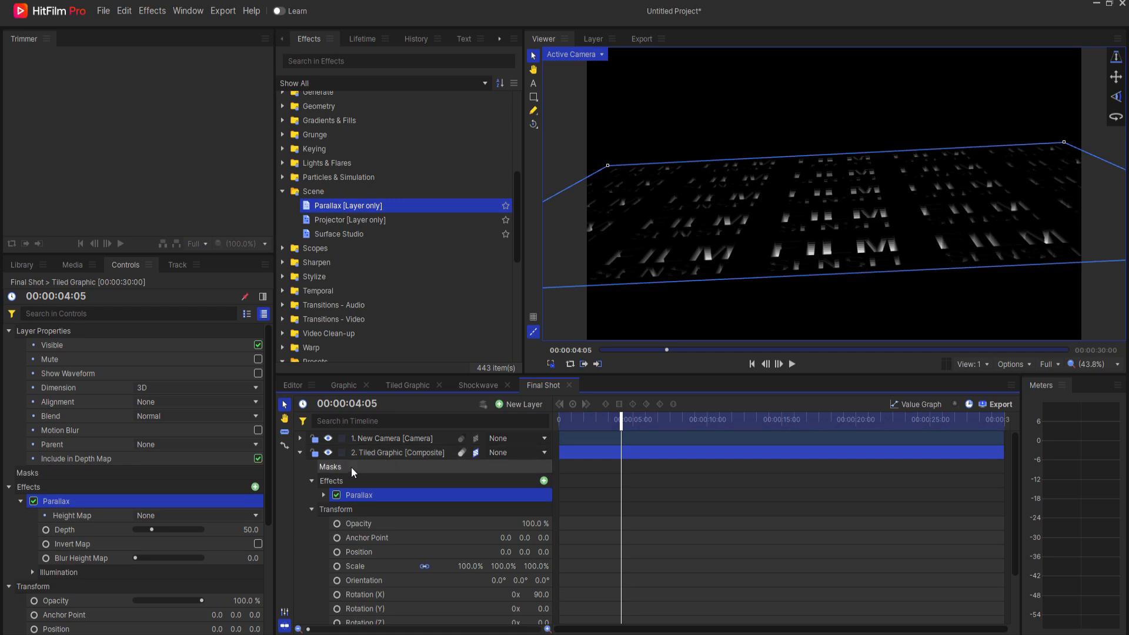
click(147, 518)
click(171, 566)
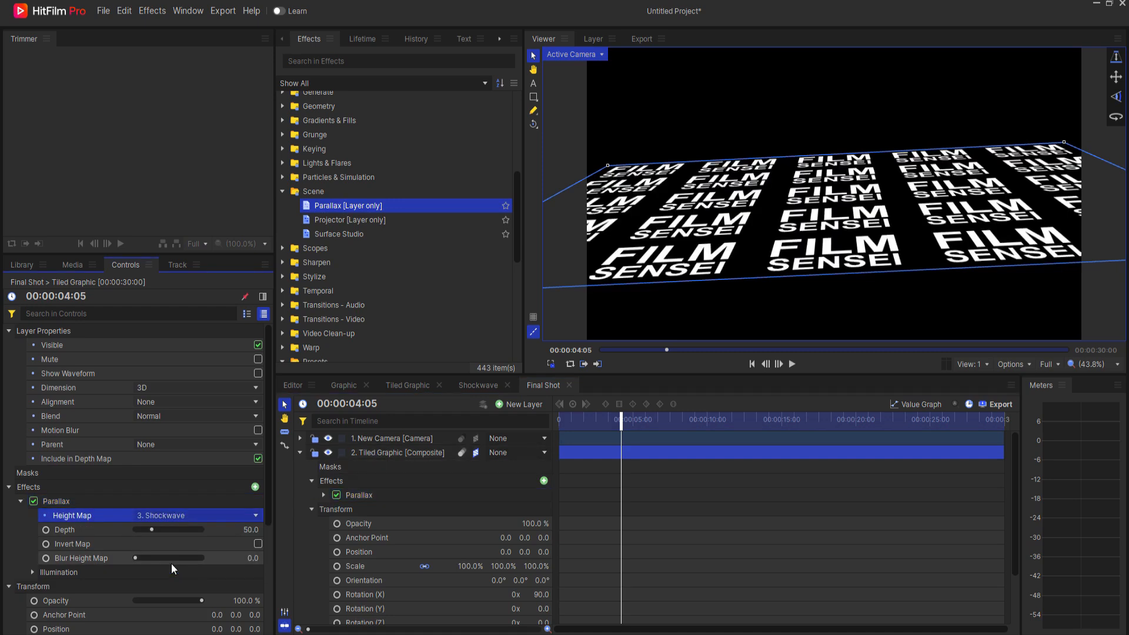
Collapse the Tiled Graphic properties and play the parallax displacement from the start of the timeline
click(752, 363)
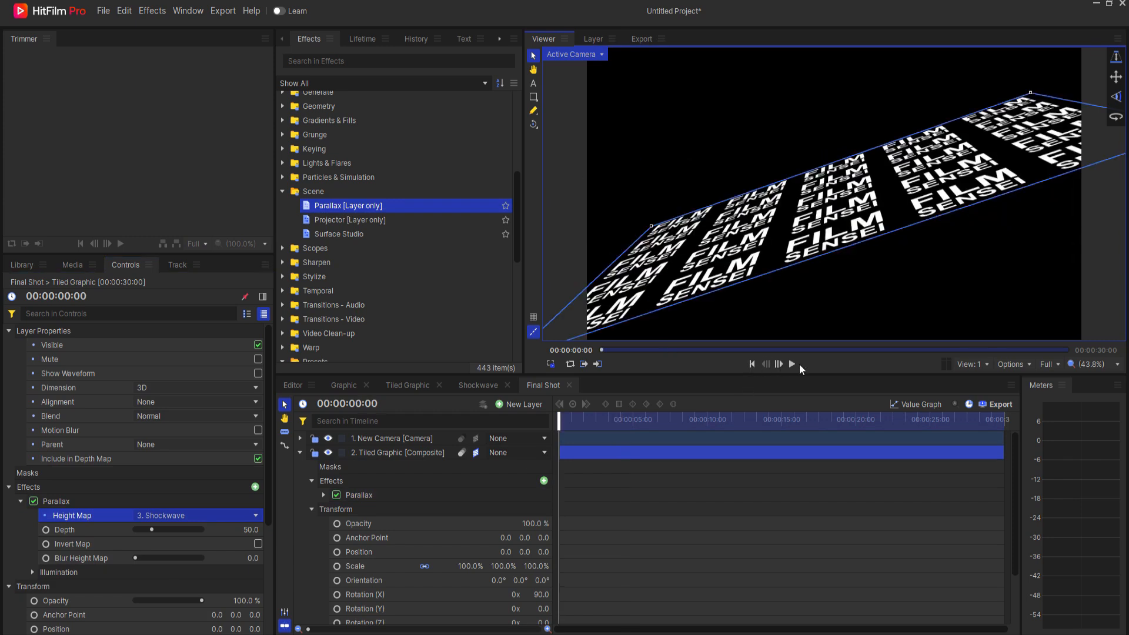
click(300, 452)
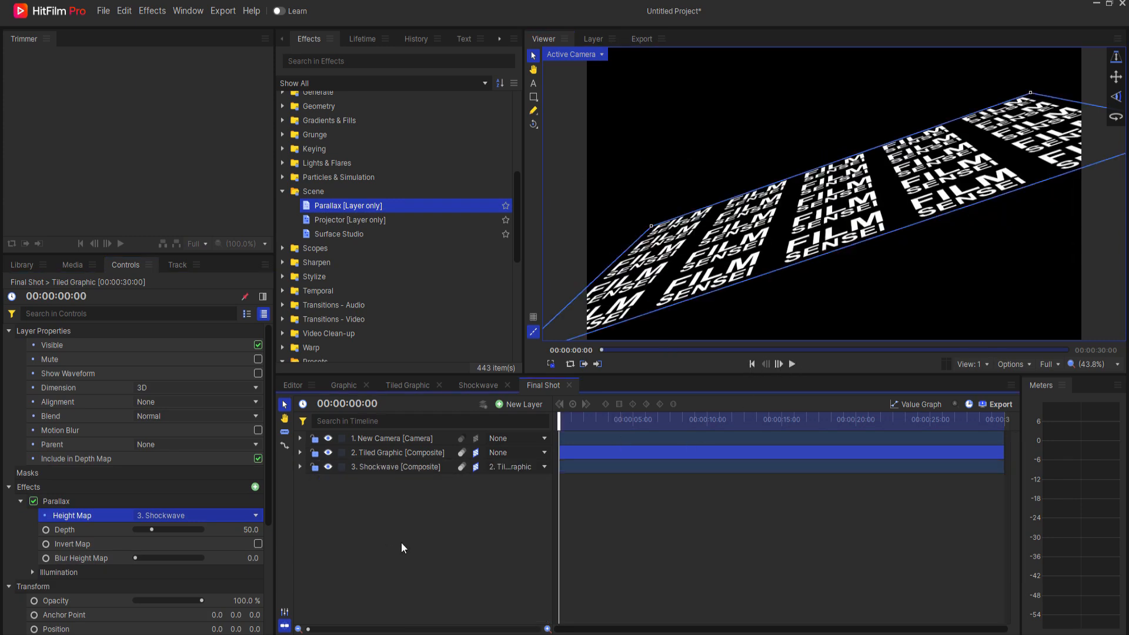
click(401, 542)
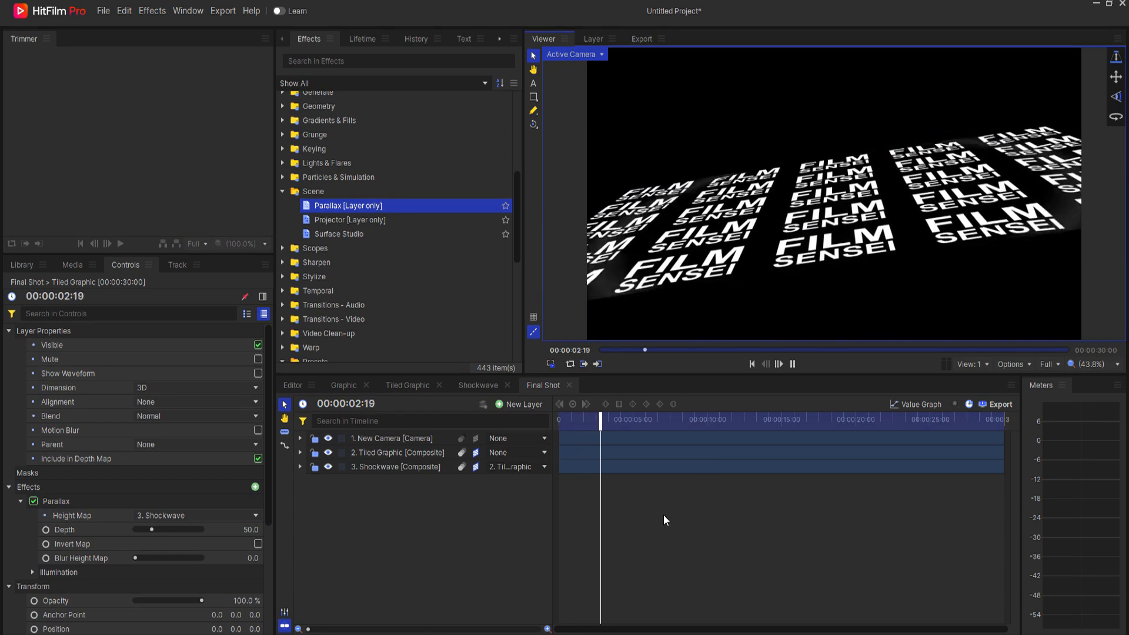
key(space)
Hide the Shockwave layer and replay the composite from the beginning
click(328, 467)
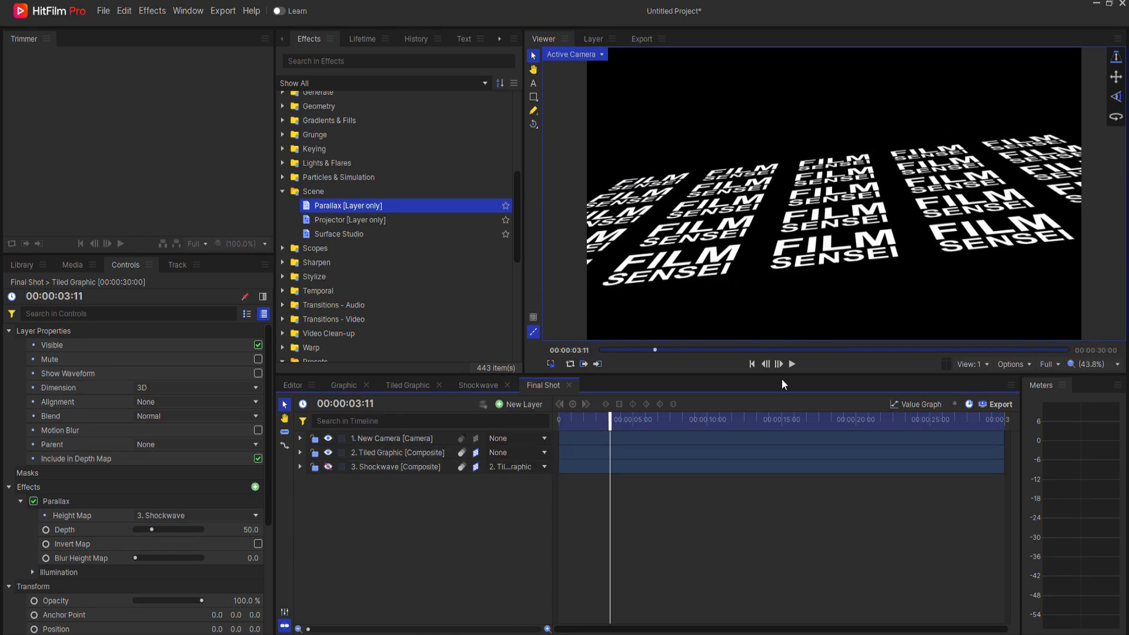
click(752, 363)
click(789, 363)
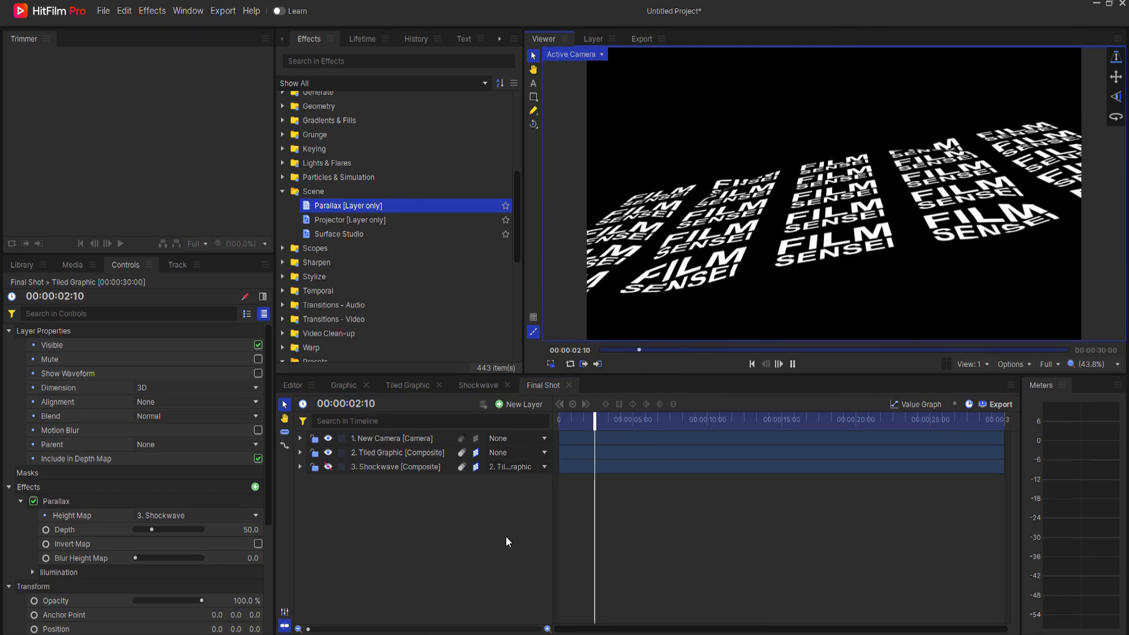
Invert the Parallax height map on the Tiled Graphic layer and play the composite from the start
click(502, 540)
drag(604, 421, 584, 428)
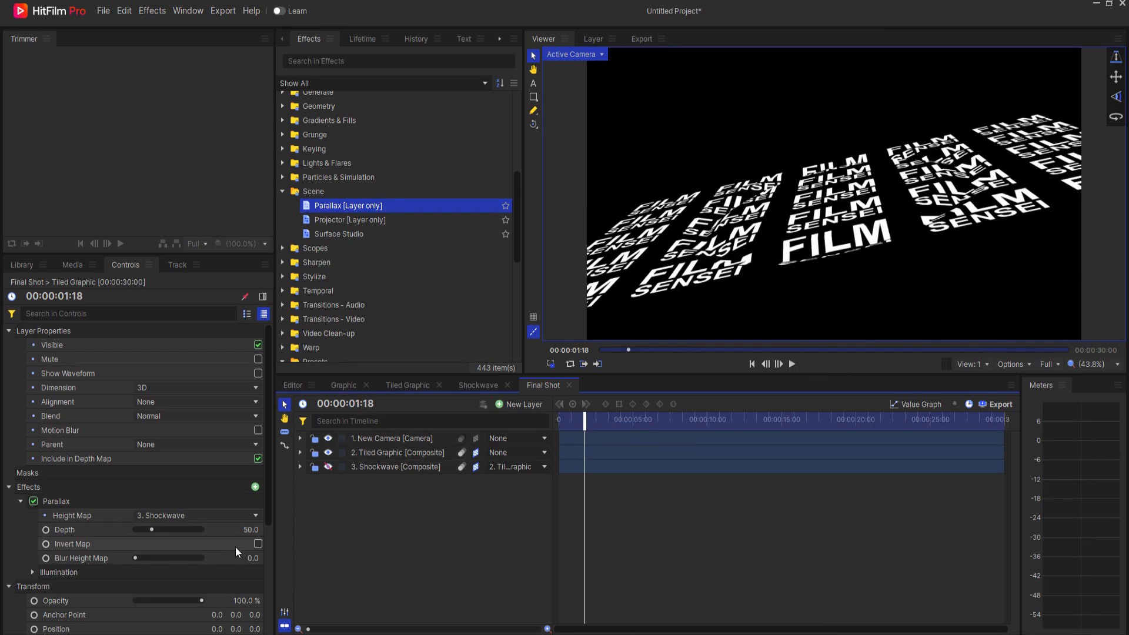
click(259, 544)
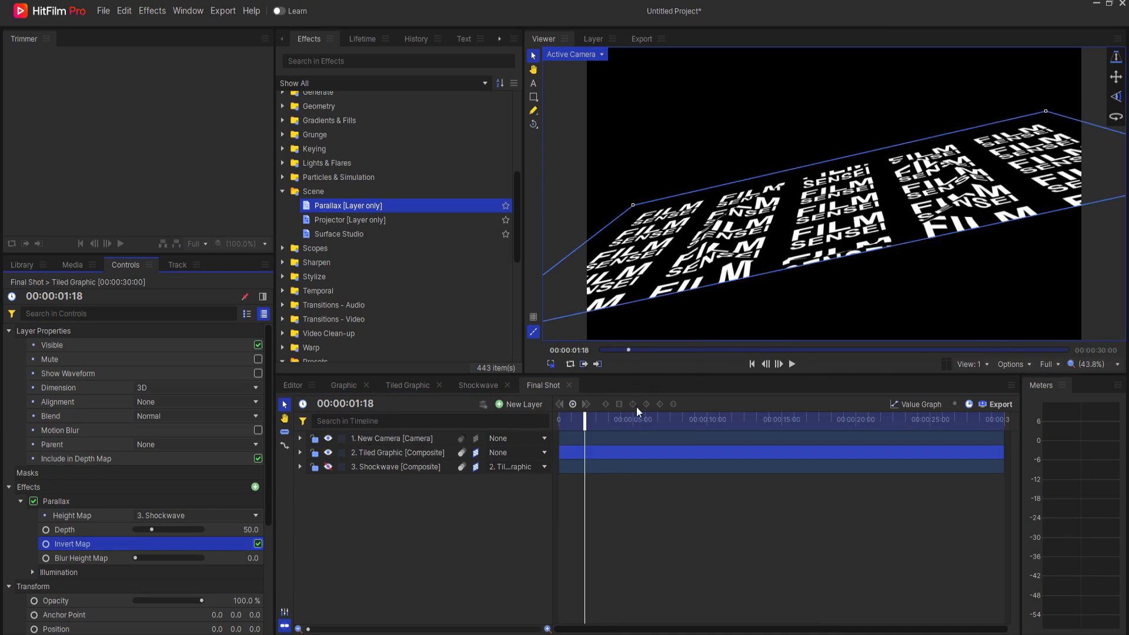
click(752, 364)
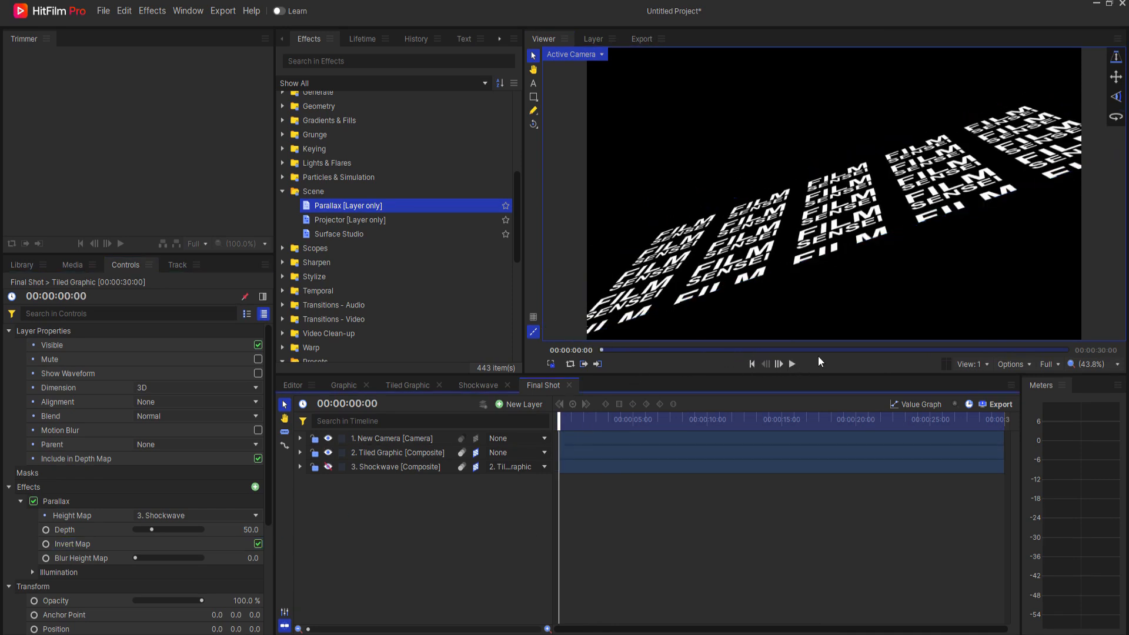
click(792, 364)
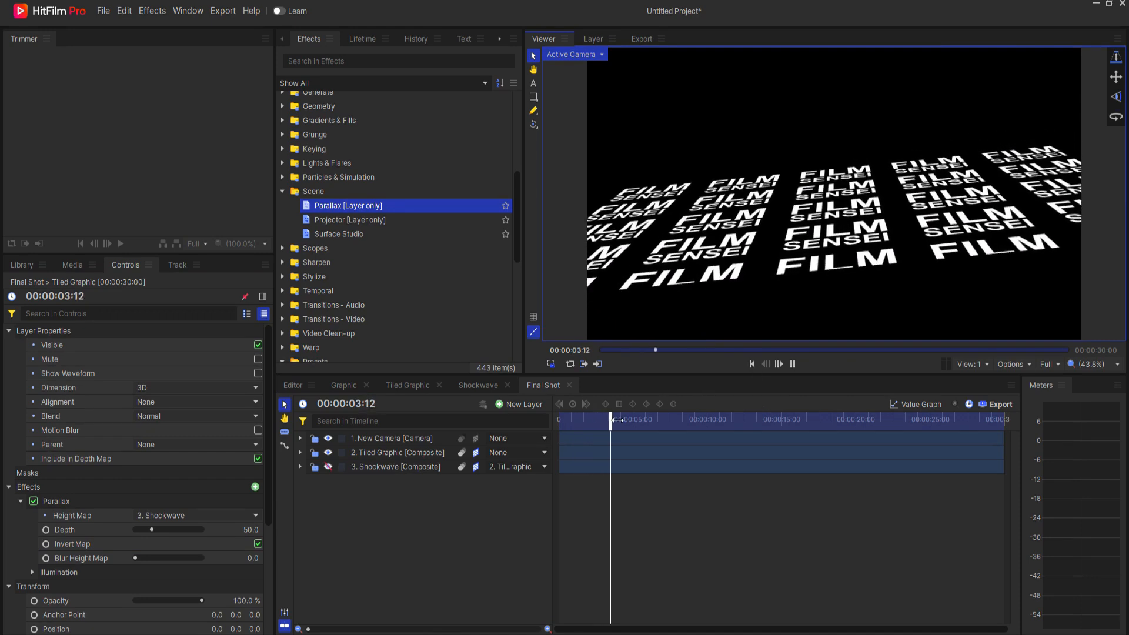
Reduce the Parallax depth to 20 with the playhead at about 00:00:01:16
drag(615, 424, 583, 430)
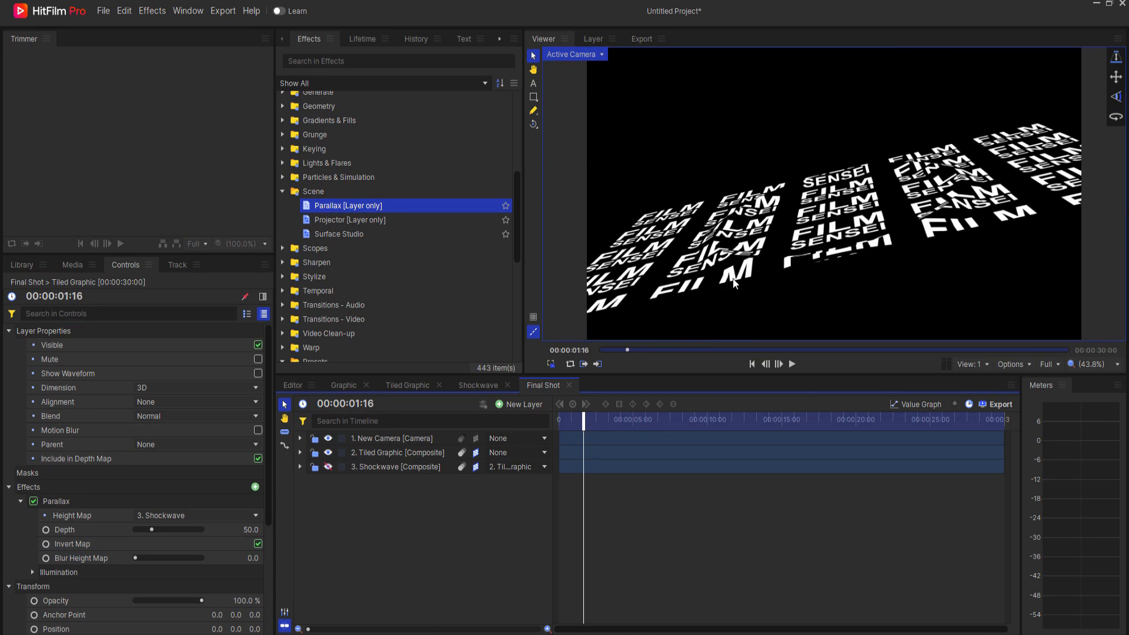
drag(256, 529, 252, 529)
text(20)
key(Return)
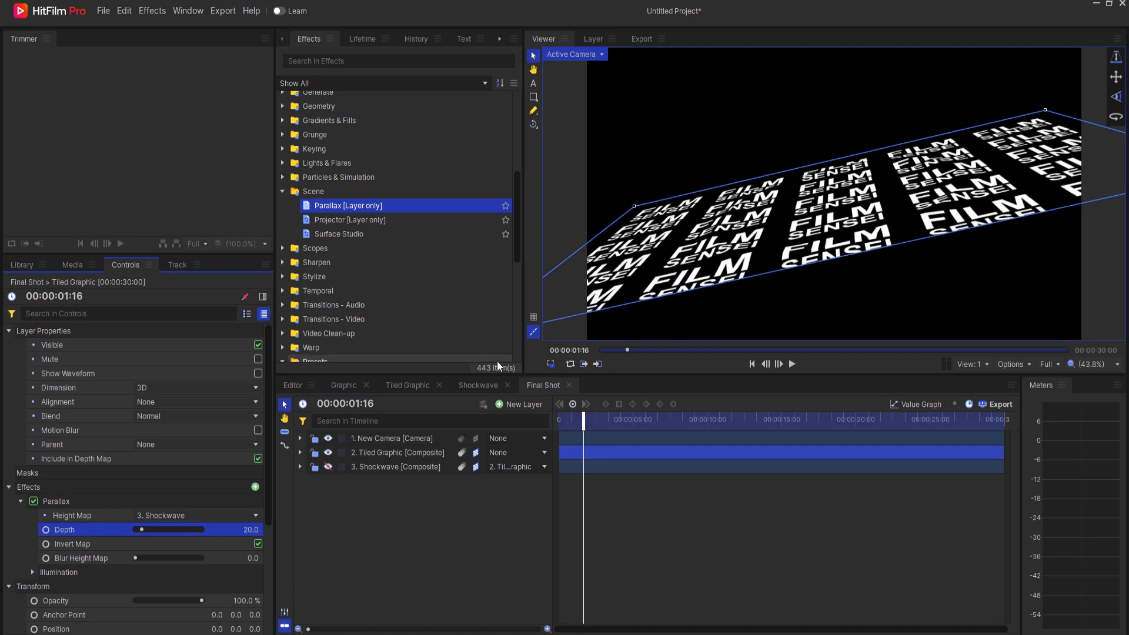
Scale the Graphic layer in the Tiled Graphic composite to 90%
click(419, 387)
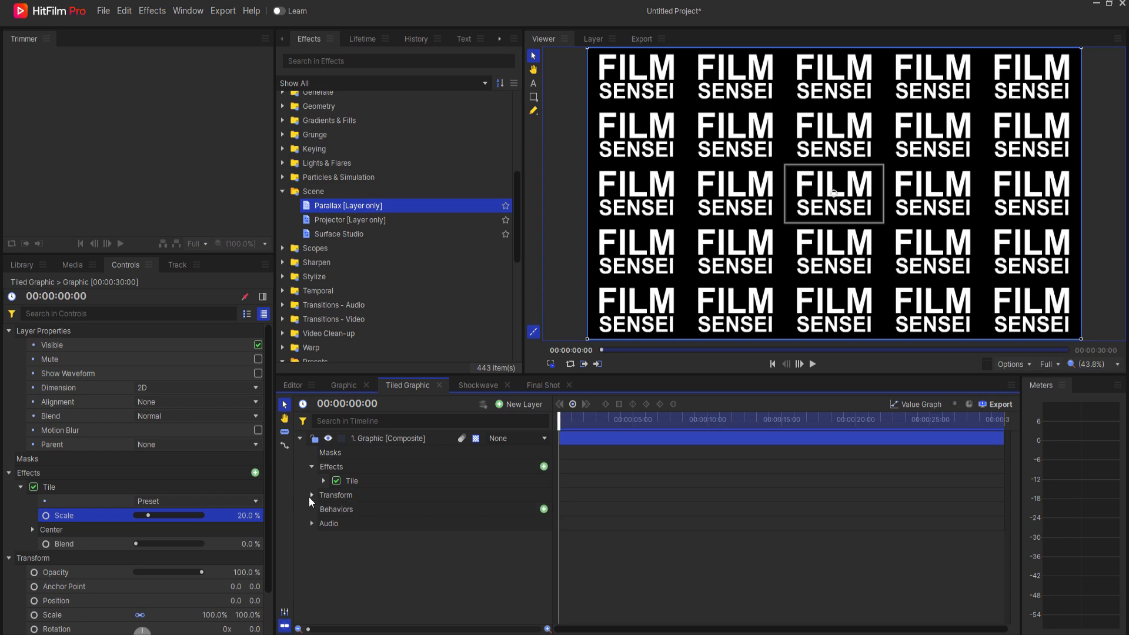
click(312, 495)
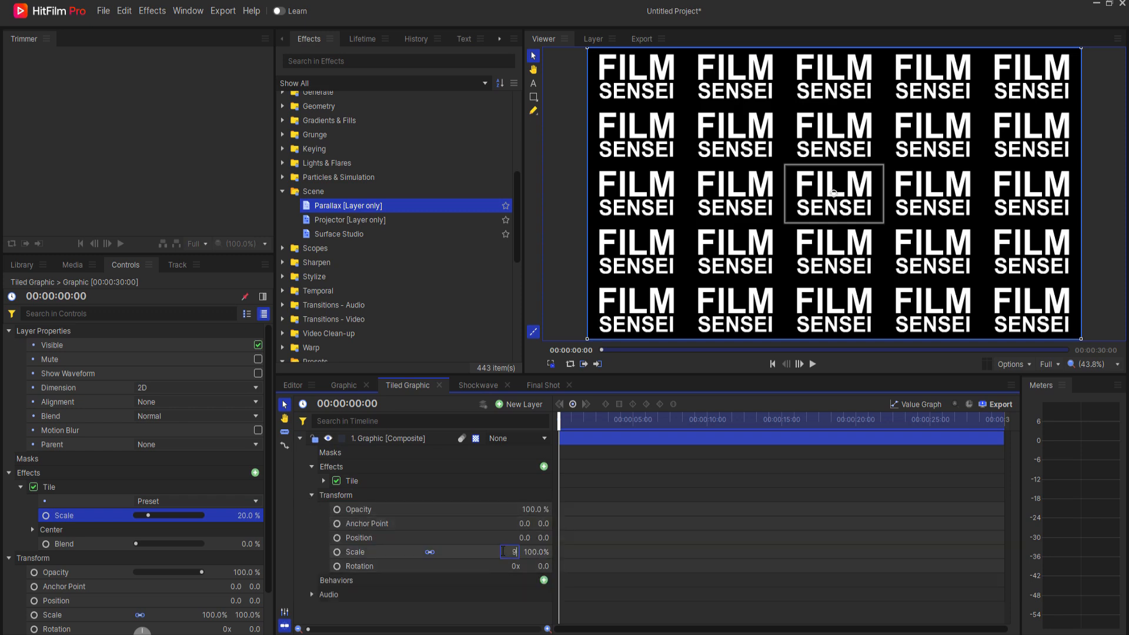
text(0)
key(Return)
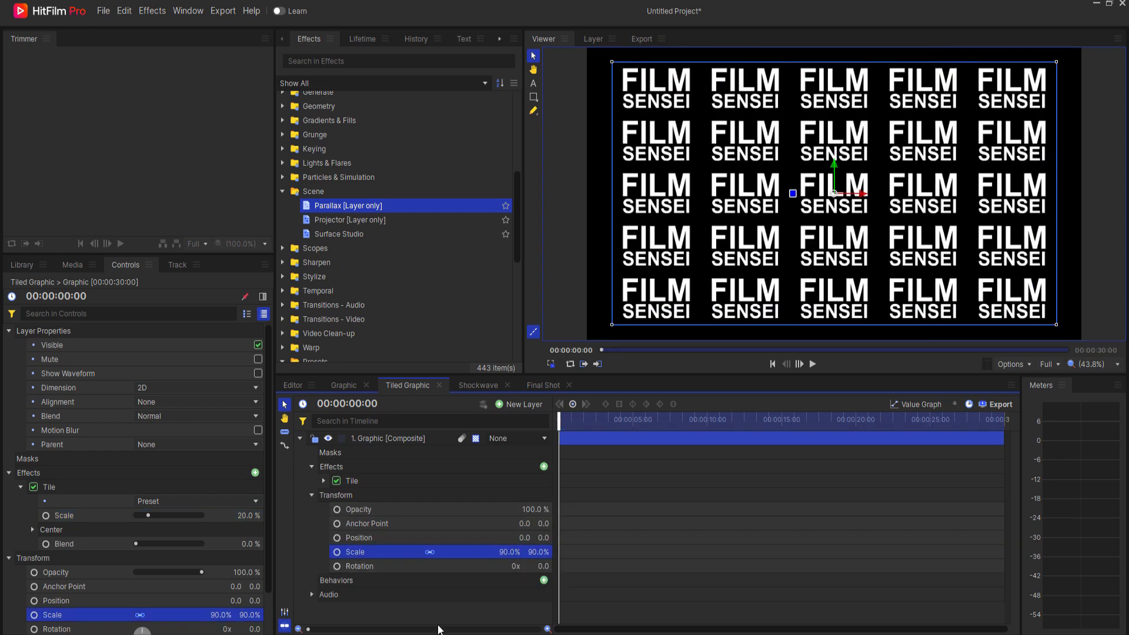
click(438, 628)
Play the Final Shot composite from the start to about the 4-second mark
click(541, 387)
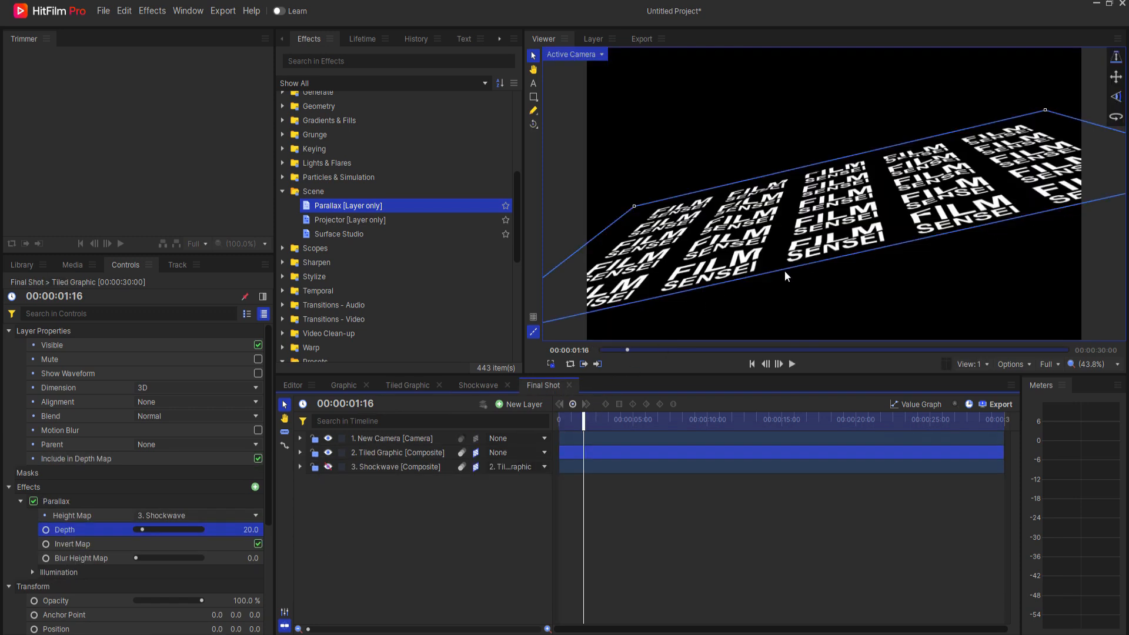
drag(582, 419, 551, 425)
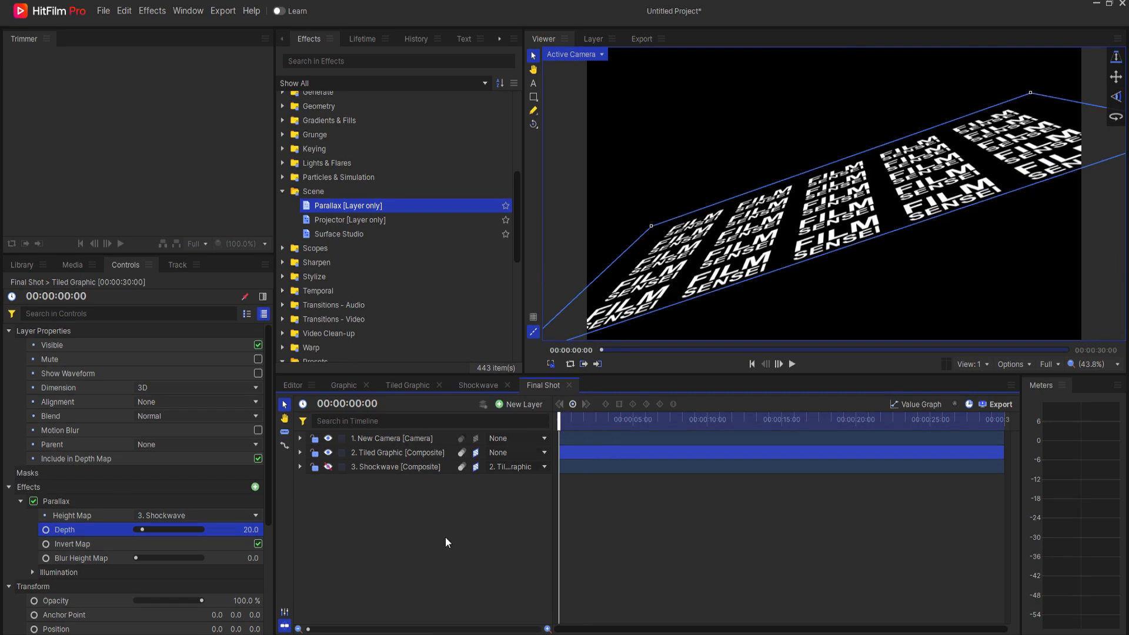
click(446, 538)
click(792, 364)
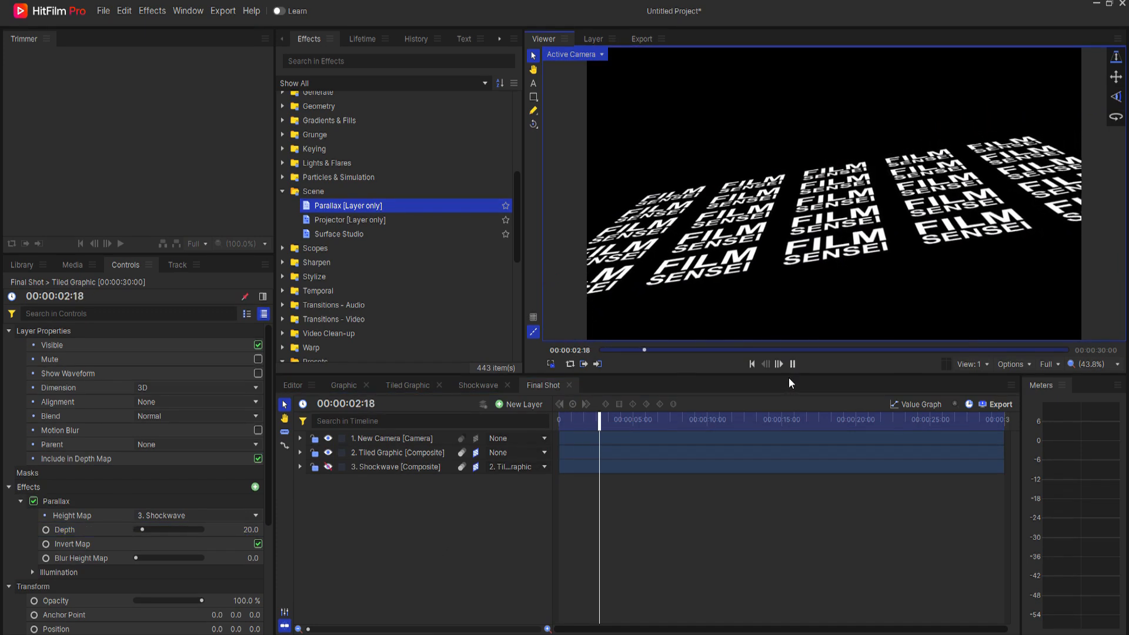
click(427, 536)
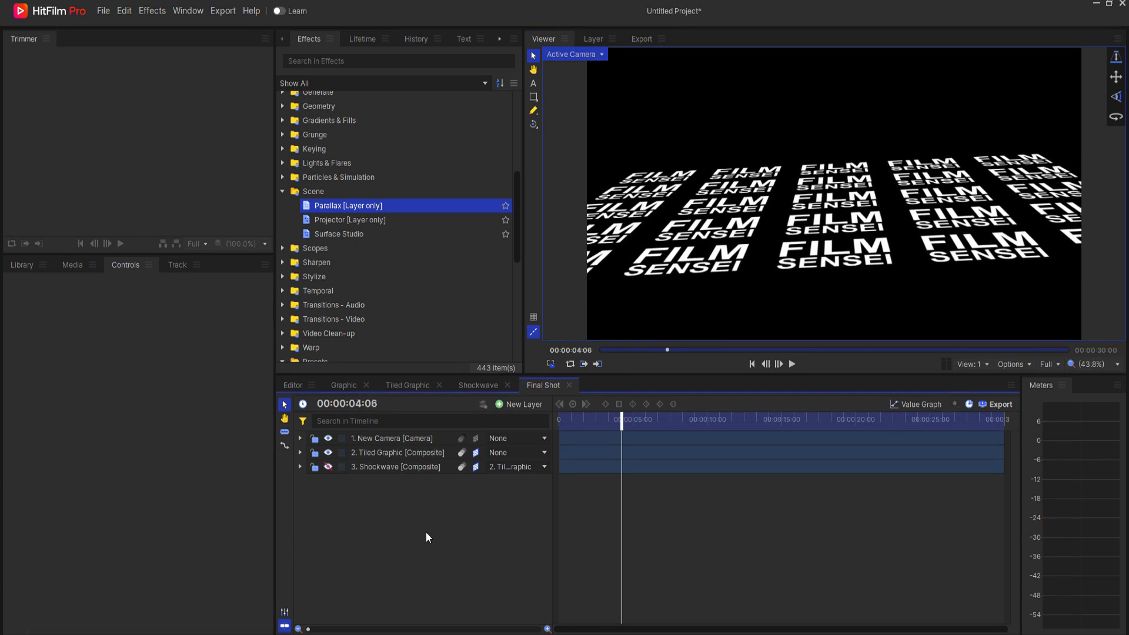
Delay the Shockwave layer by about one second and replay the Final Shot composite from the beginning
drag(580, 471, 589, 464)
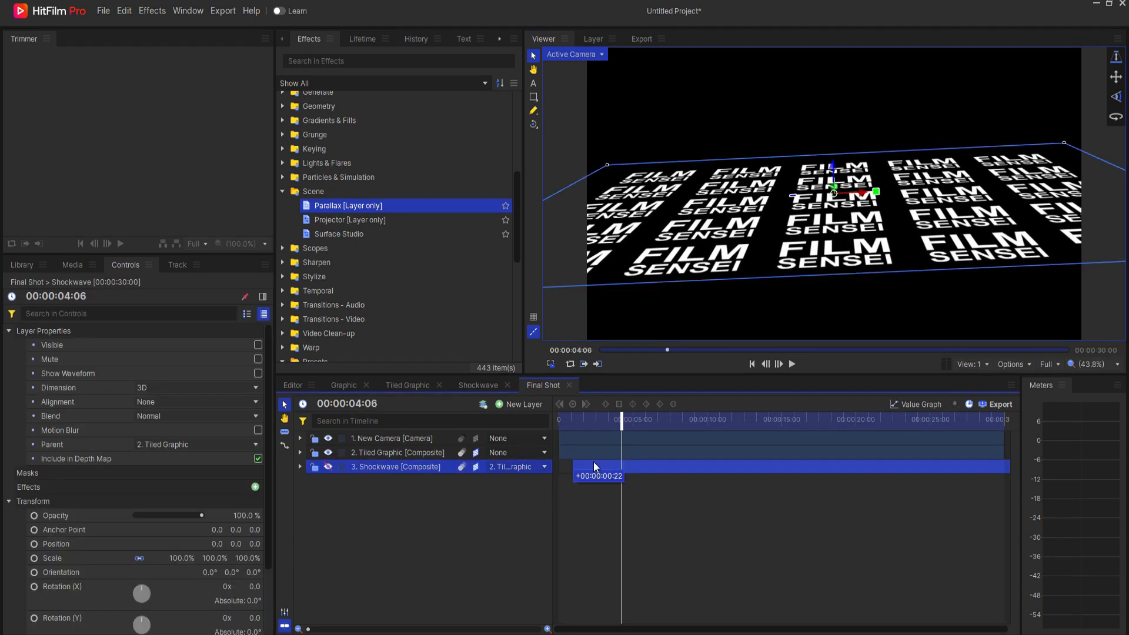
click(753, 364)
click(449, 537)
click(792, 364)
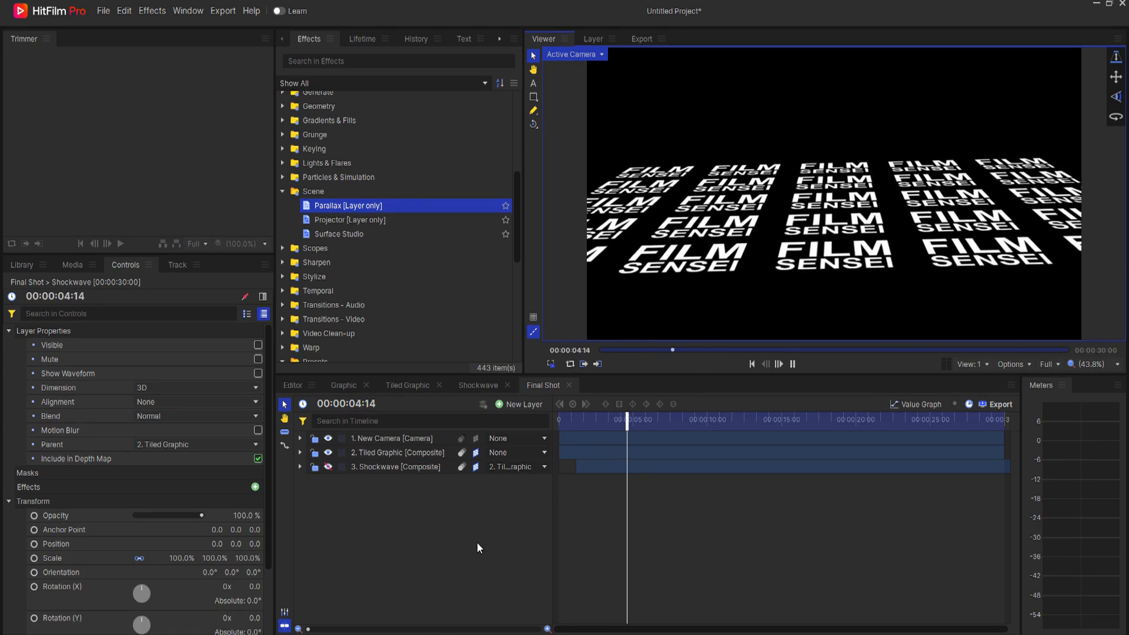
key(space)
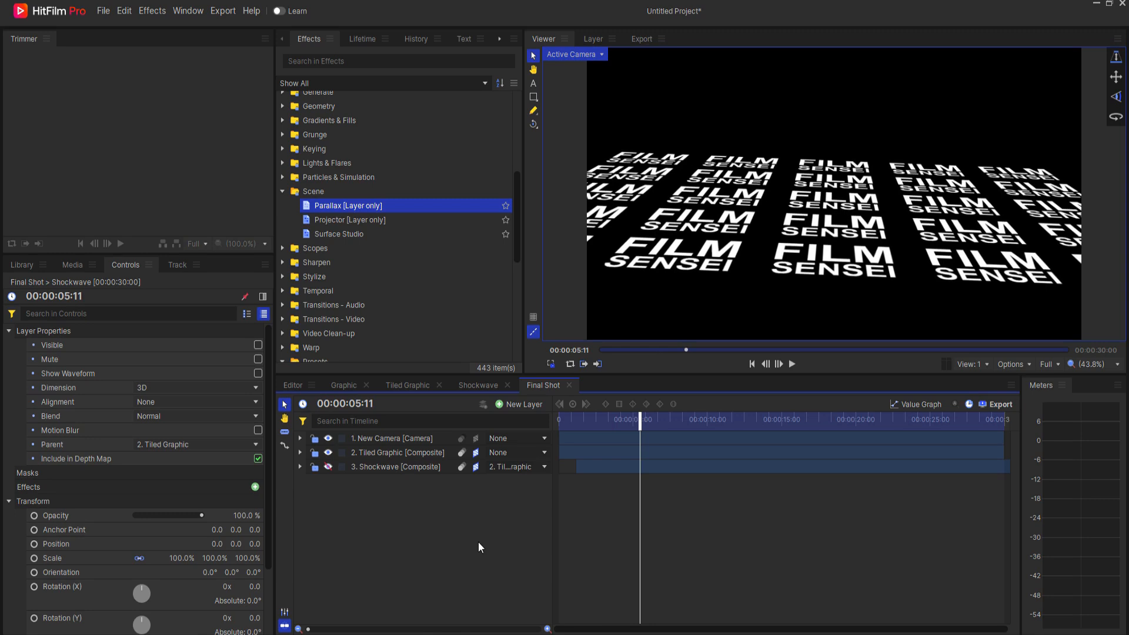
Add New Plane 1 again as the top layer of the Shockwave composite and resize it to a strip of about 133.9% by 17.1%
click(471, 384)
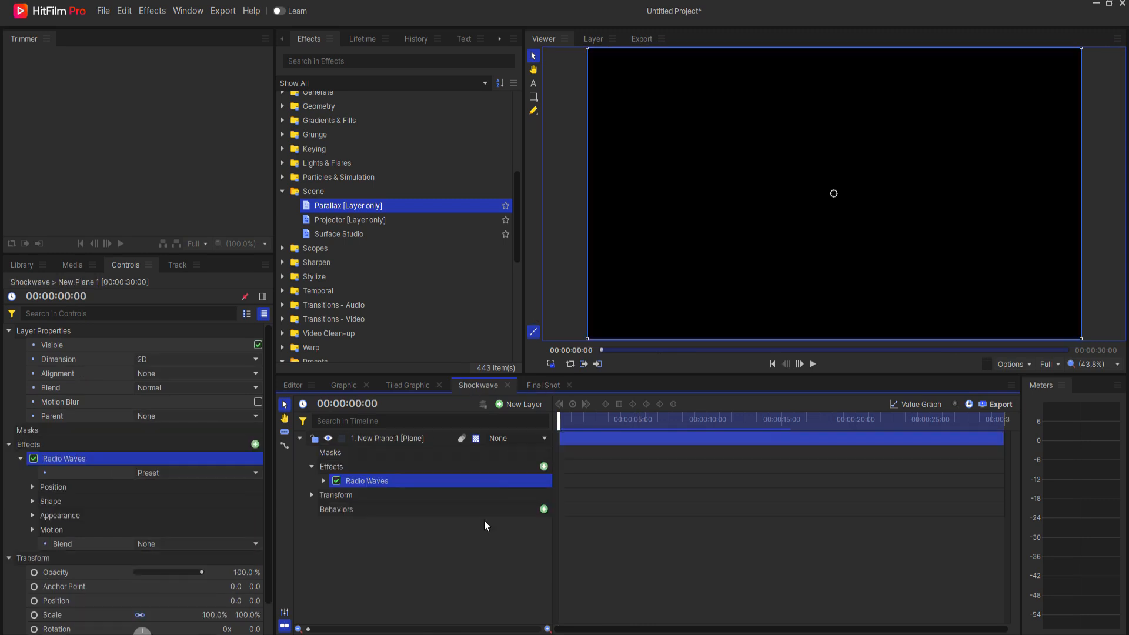
click(300, 438)
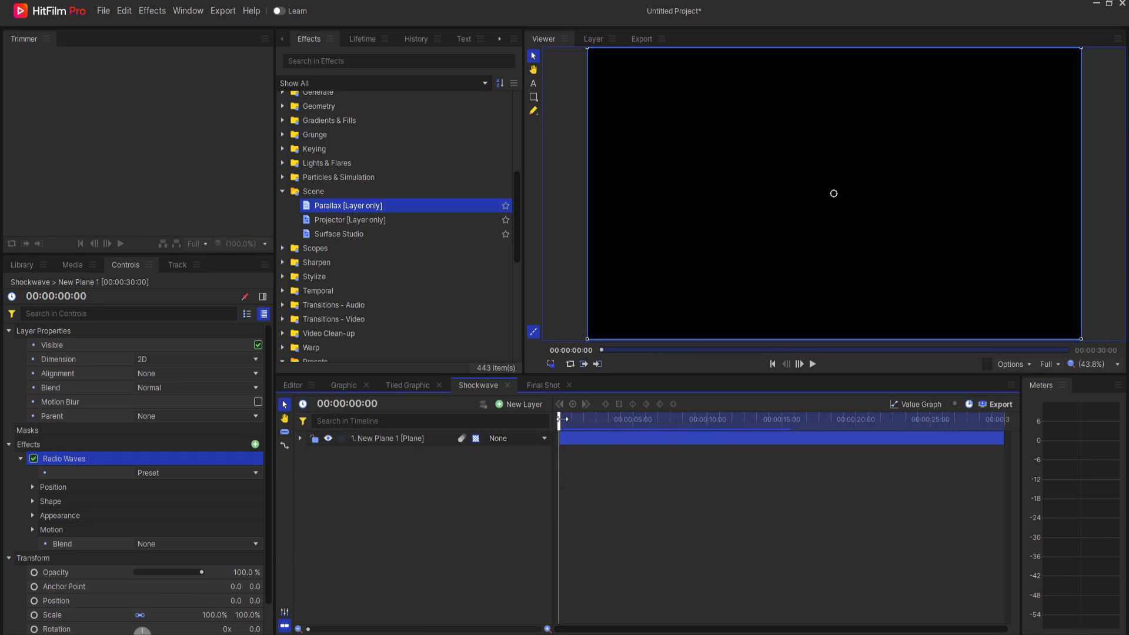
drag(559, 418, 603, 407)
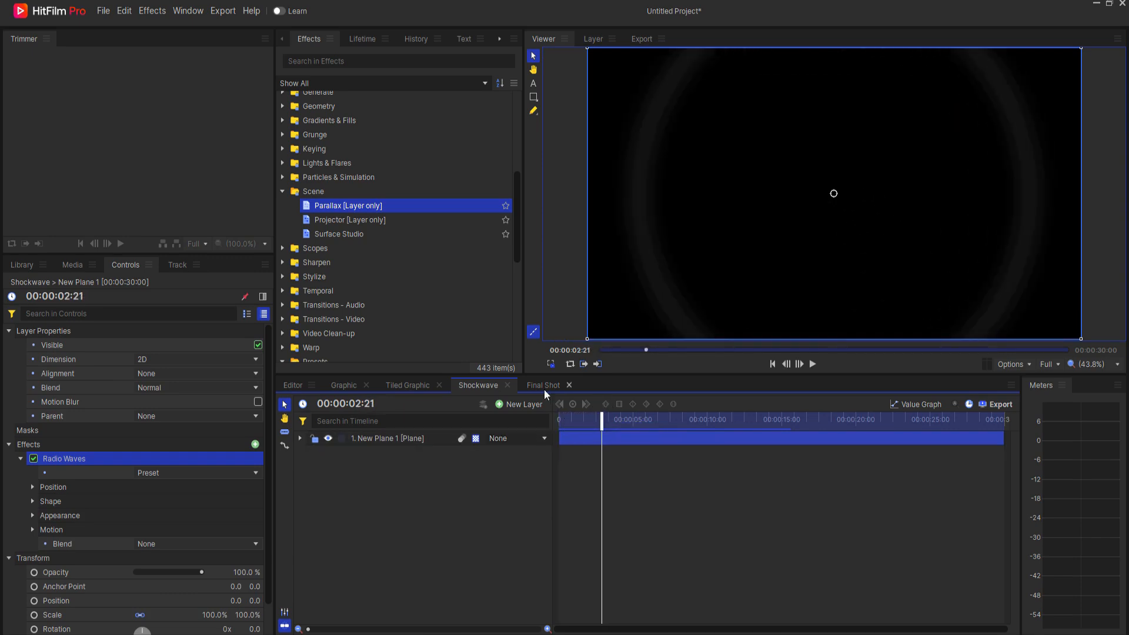
click(72, 265)
drag(76, 435, 403, 431)
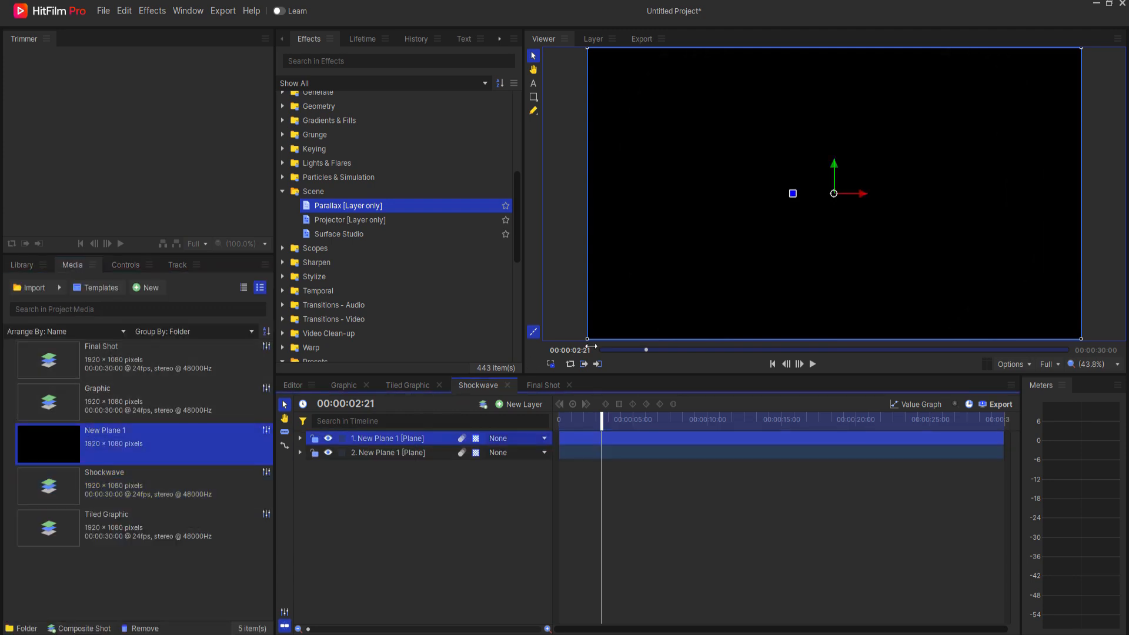
drag(587, 339, 505, 223)
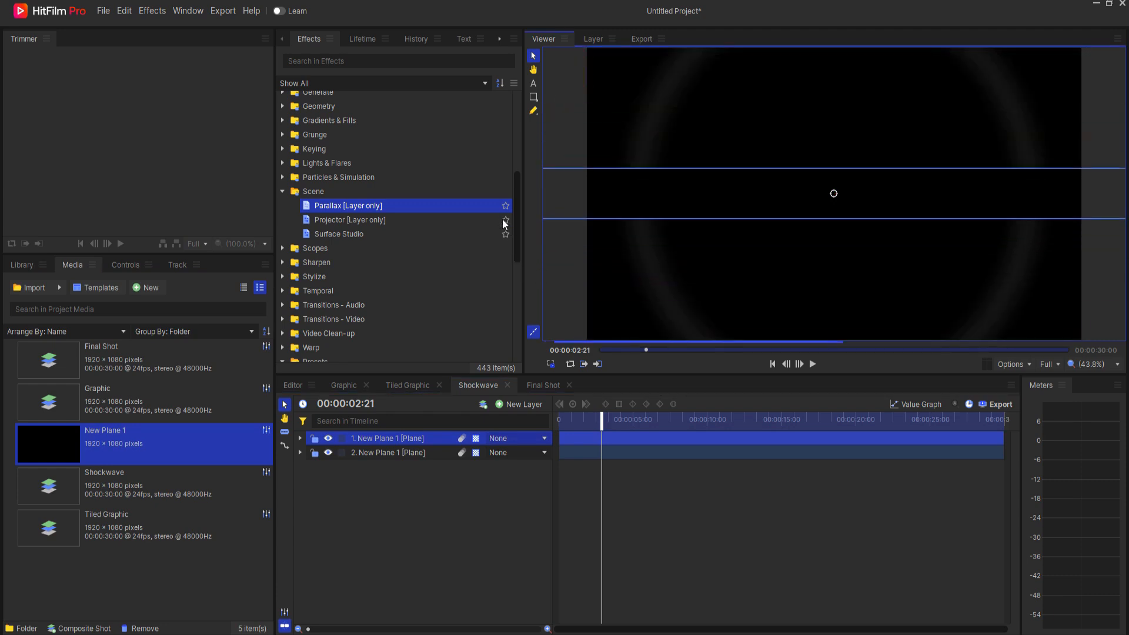
Apply the Fill Color effect to the new strip layer to make it white
click(323, 61)
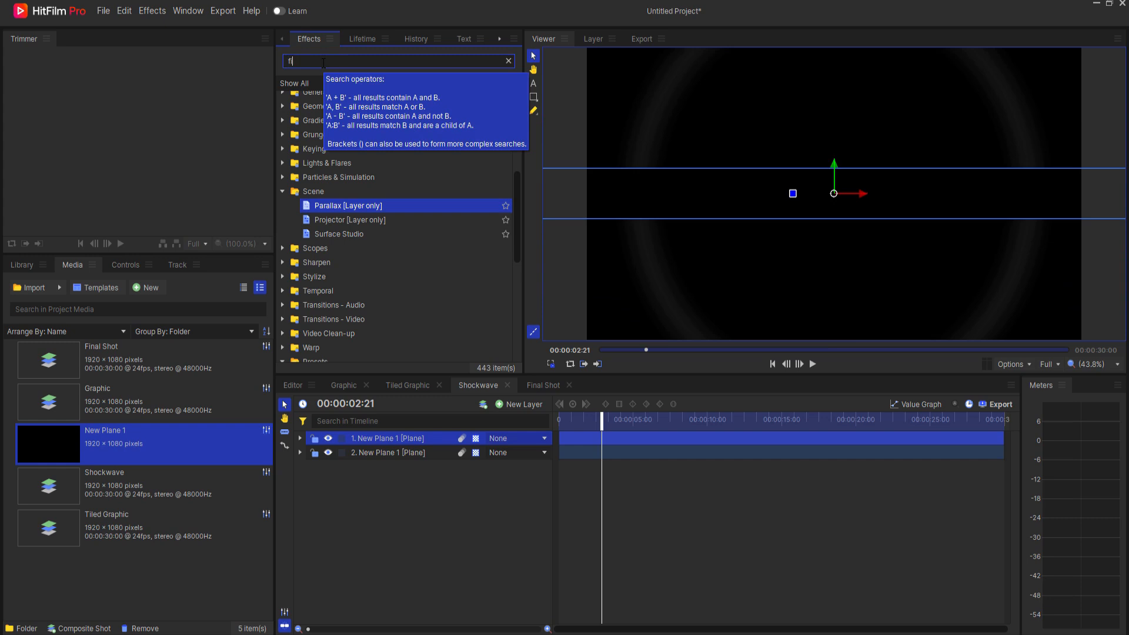
text(fill)
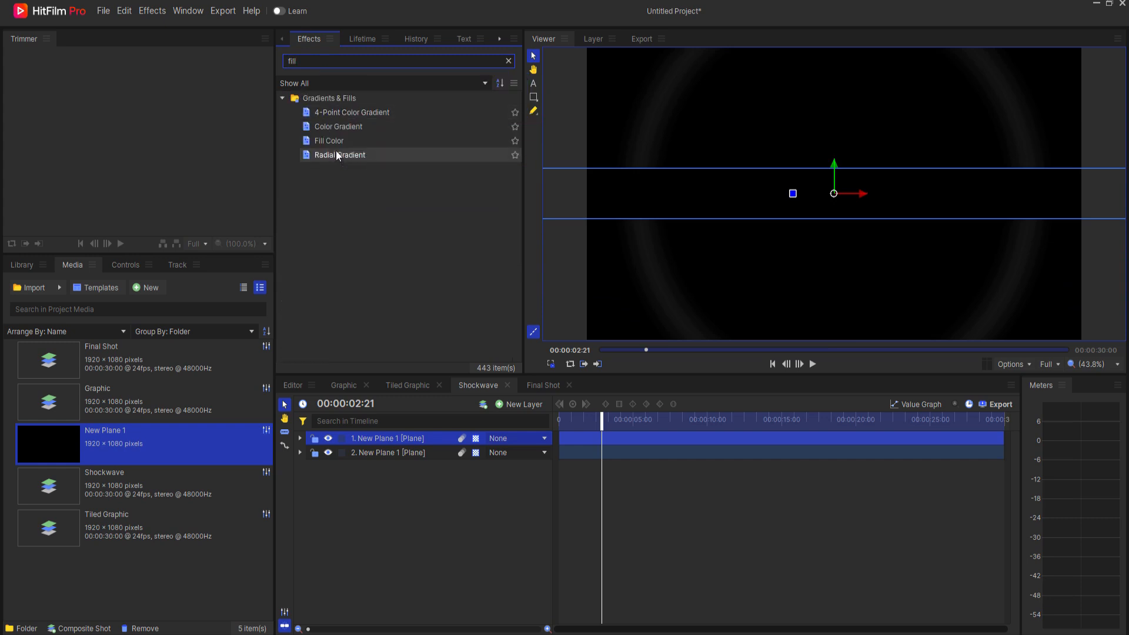
click(335, 144)
double_click(334, 144)
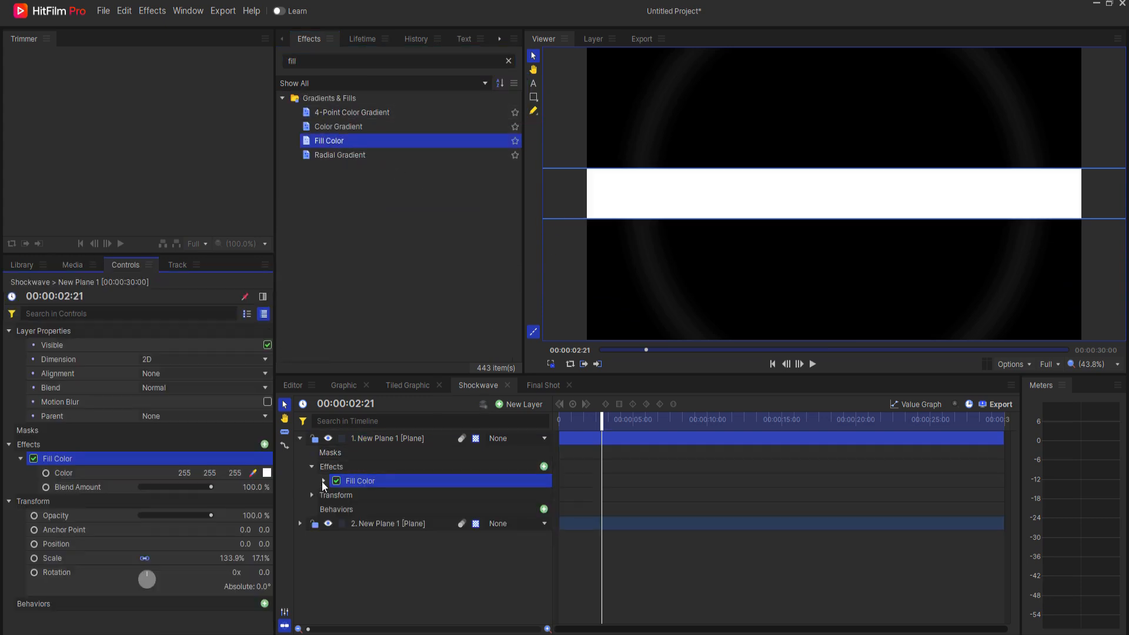
Rotate the white strip to 36° and move it outside the frame's upper-right corner, to position about 643.9, 886.2
click(312, 495)
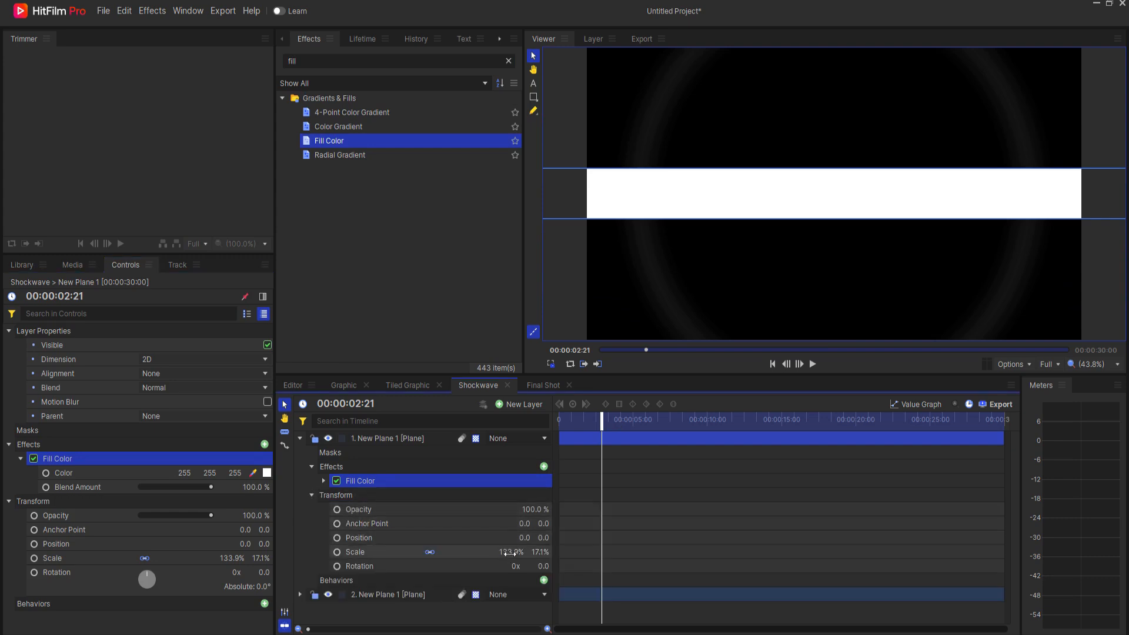
drag(543, 566, 565, 566)
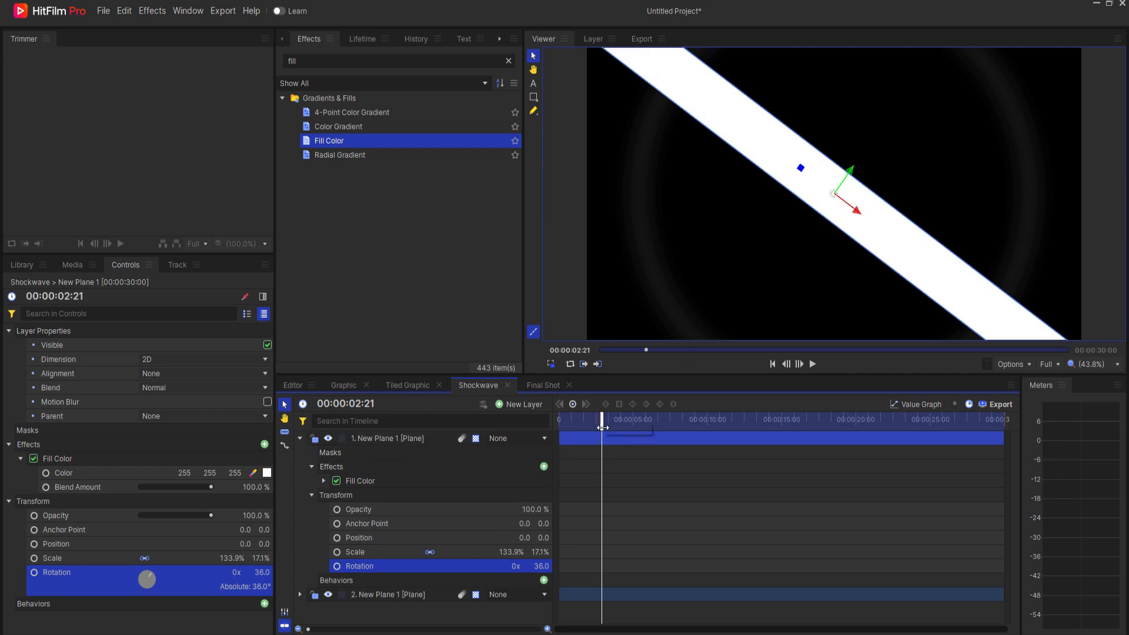
drag(603, 428, 603, 428)
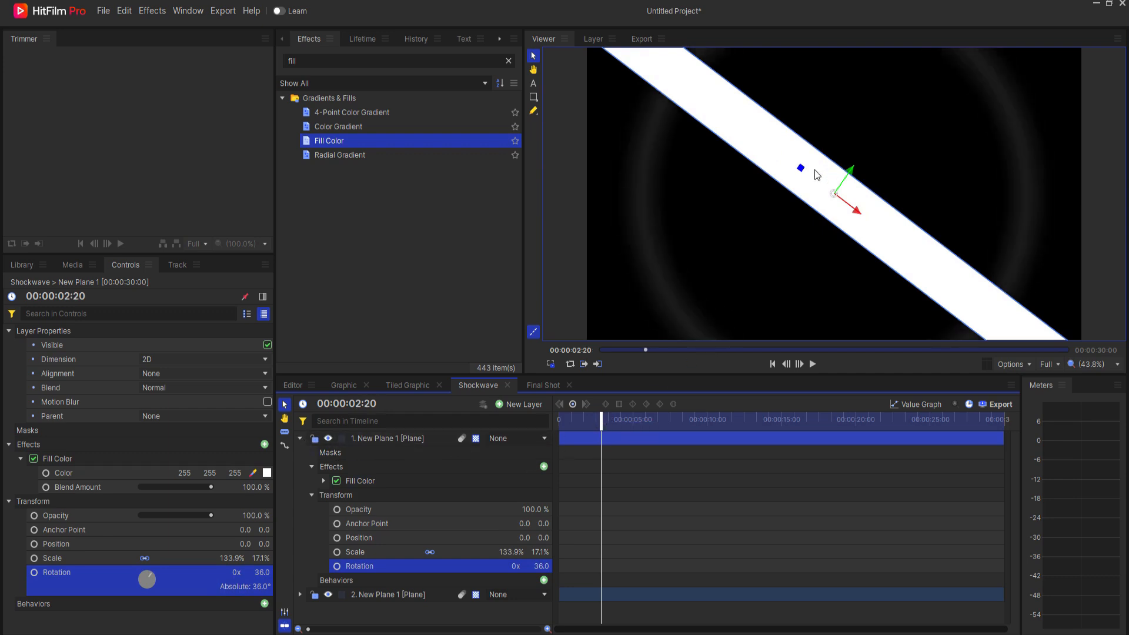
scroll(816, 174, down, 4)
drag(866, 170, 948, 72)
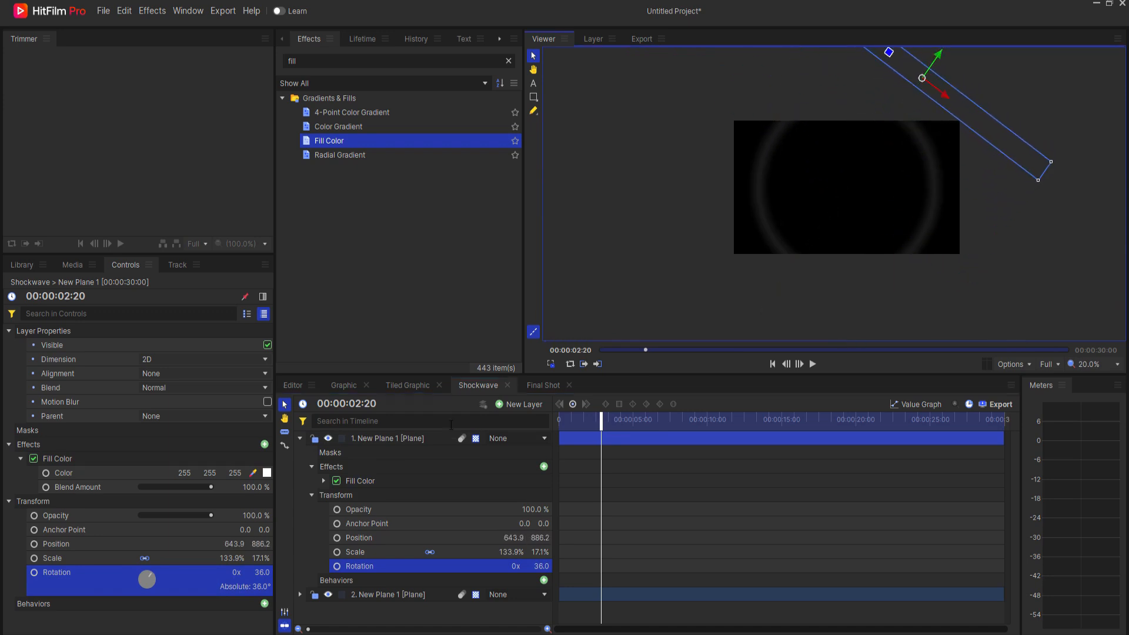
Keyframe the strip's position from 00:00:02:20 to 00:00:05:05, ending outside the frame's lower-left corner at about -658.6, -906.6
click(337, 537)
drag(598, 423, 639, 416)
drag(939, 68, 784, 281)
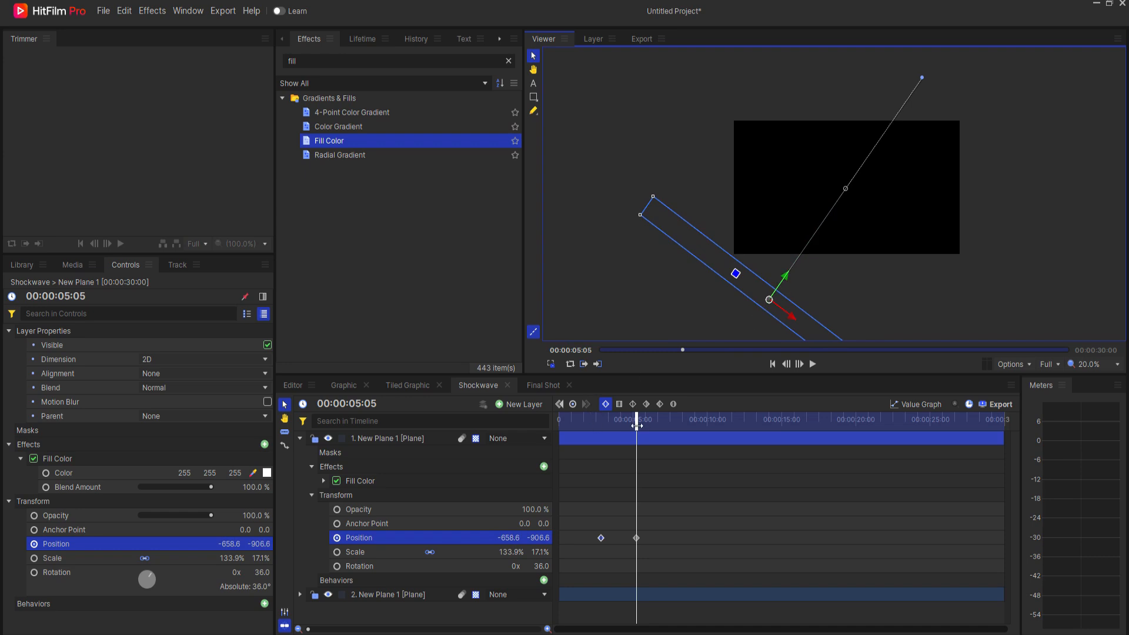
At 00:00:04:00, add a rectangle mask covering the whole strip and set the mask's feather direction to In
click(618, 422)
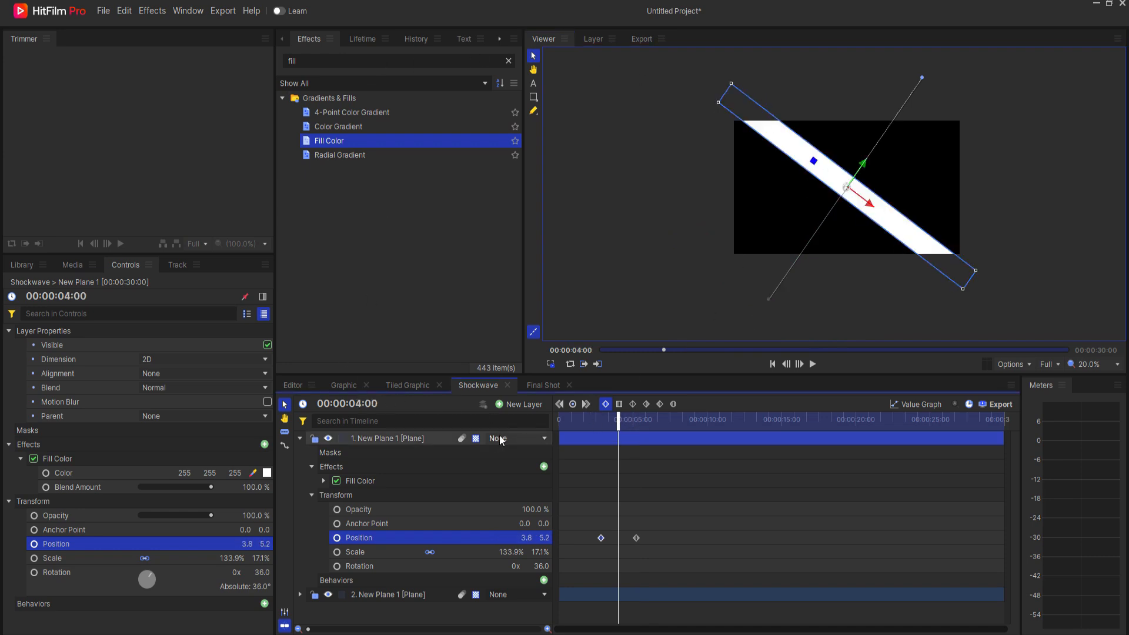
click(532, 99)
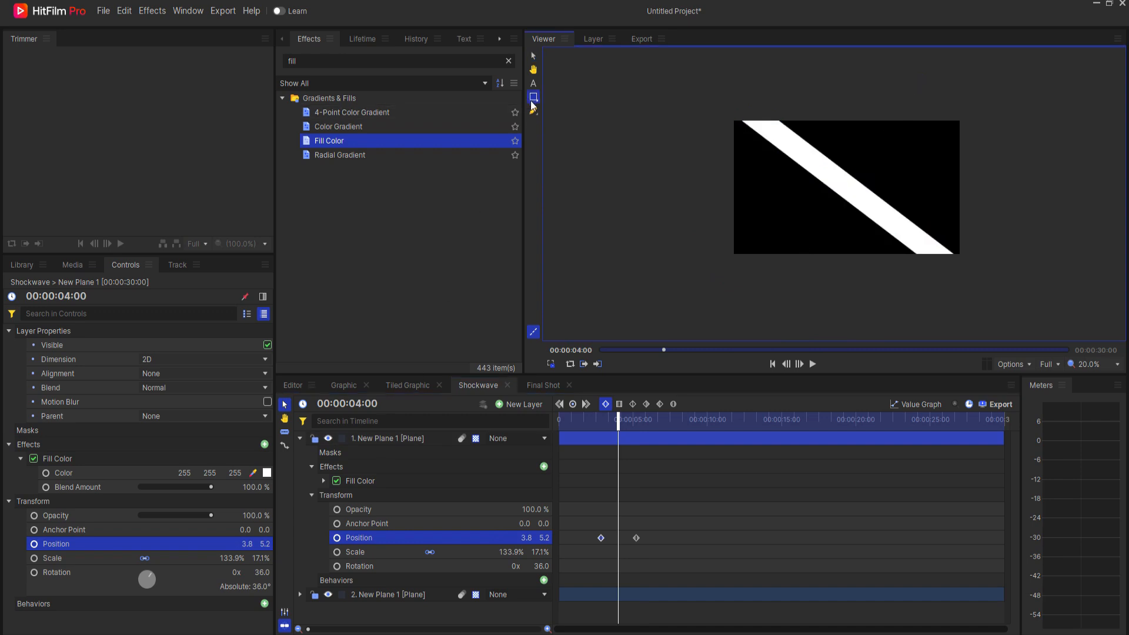
double_click(533, 99)
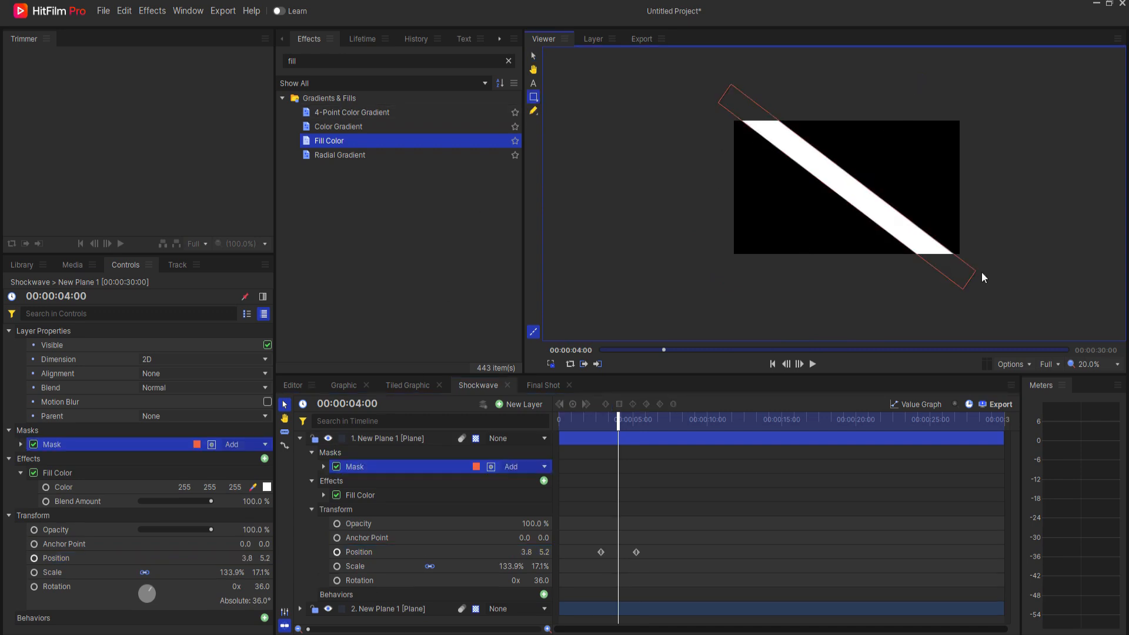
click(20, 444)
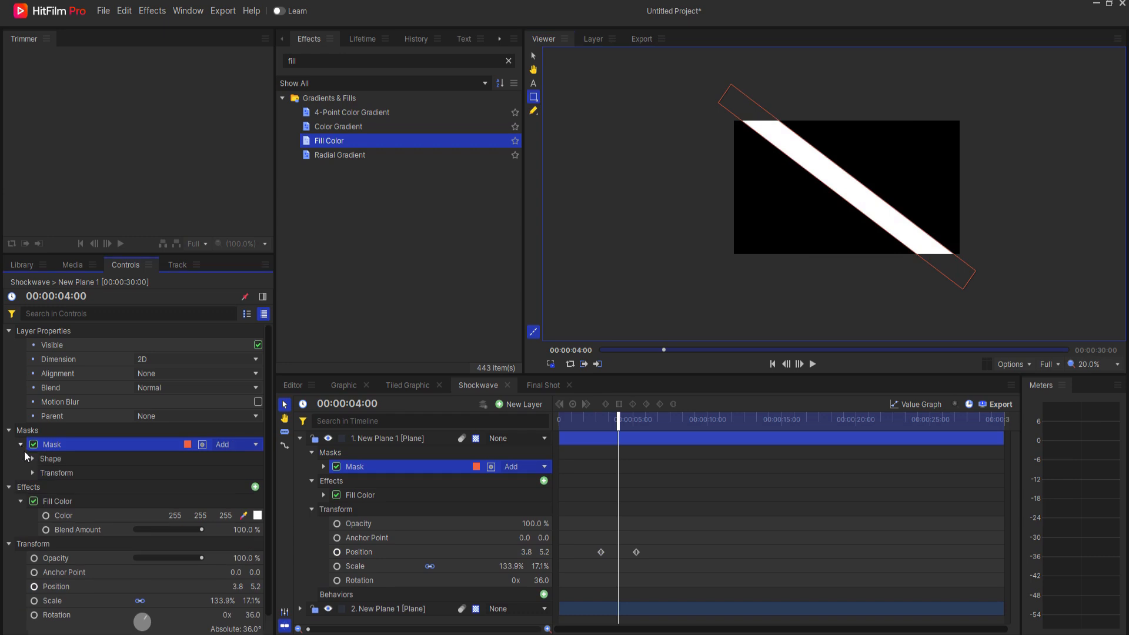
click(32, 458)
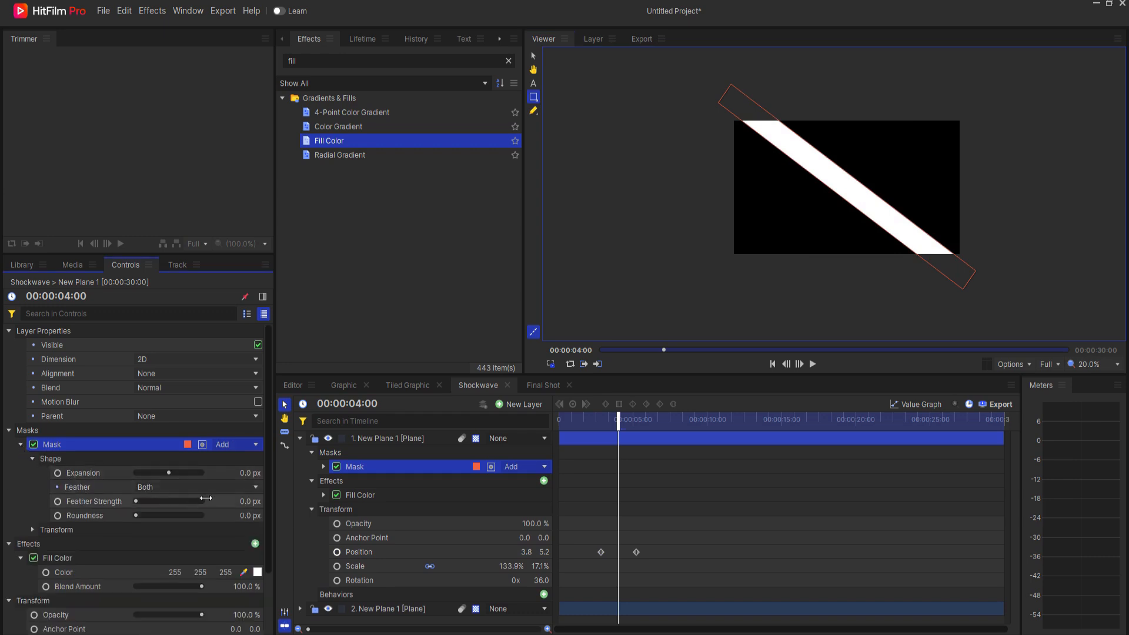
click(167, 486)
click(160, 538)
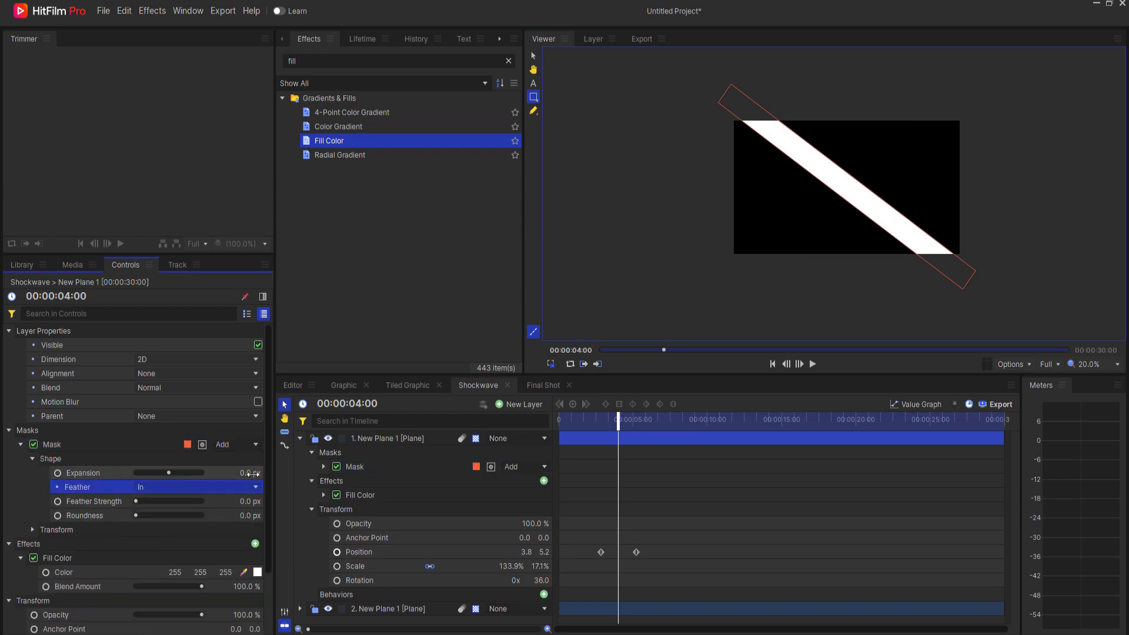
Set the strip mask's feather strength to 547 px and check the softened strip at 00:00:04:07
drag(249, 501, 572, 502)
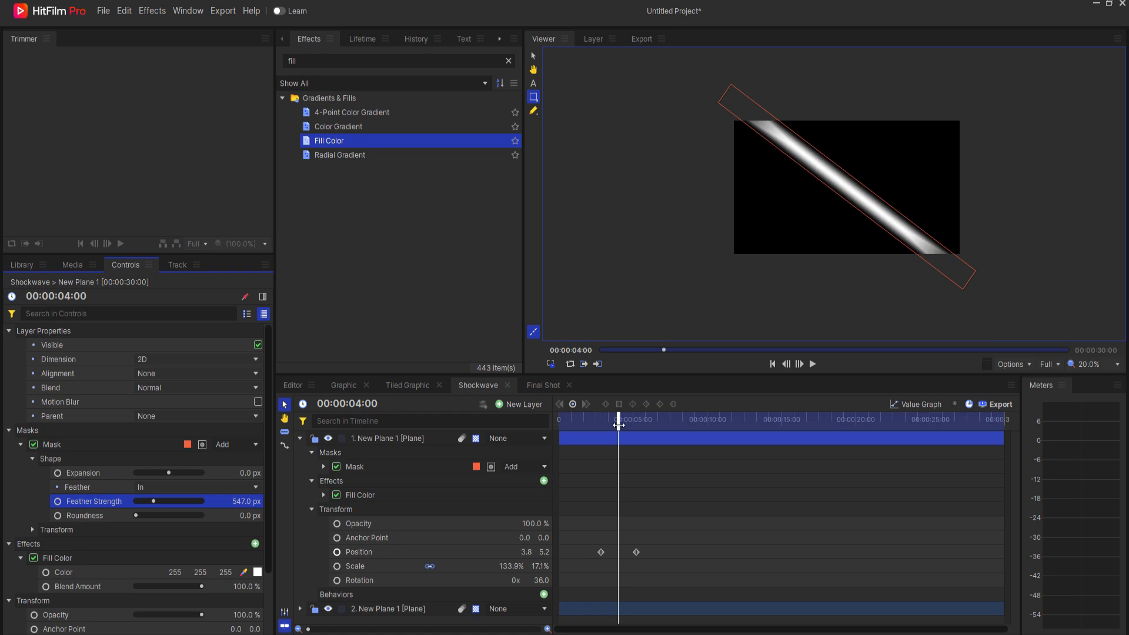
mouse_move(617, 425)
mouse_down()
mouse_move(605, 425)
mouse_move(659, 425)
mouse_move(622, 425)
mouse_up()
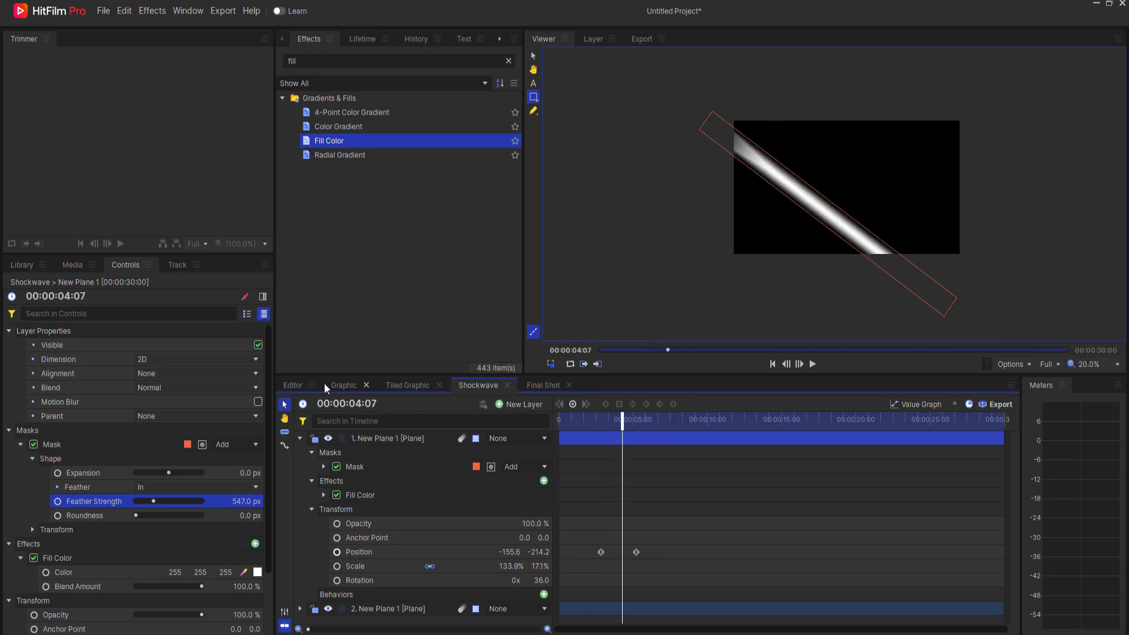
Play the Final Shot composite from the start to review the strip's displacement of the tiled text
click(534, 382)
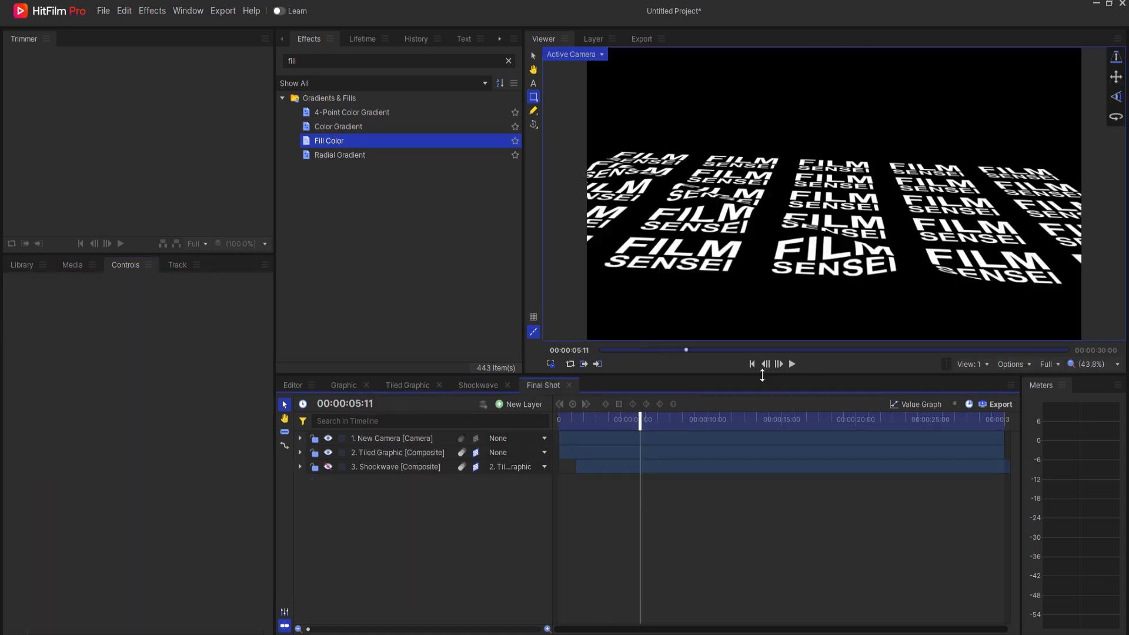
click(753, 365)
click(791, 364)
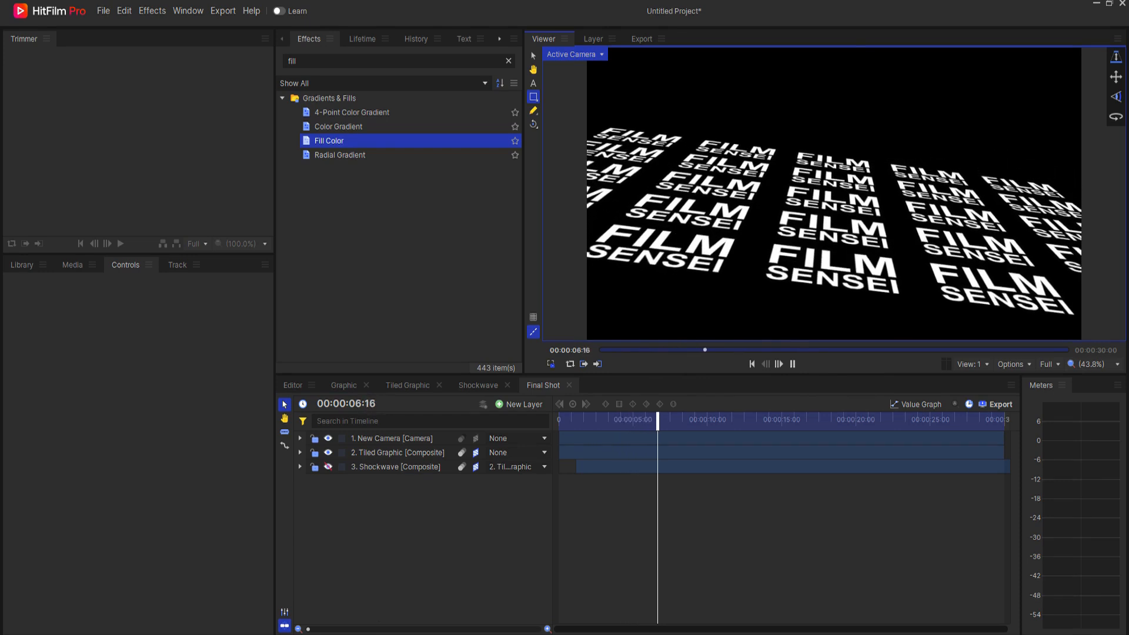
key(space)
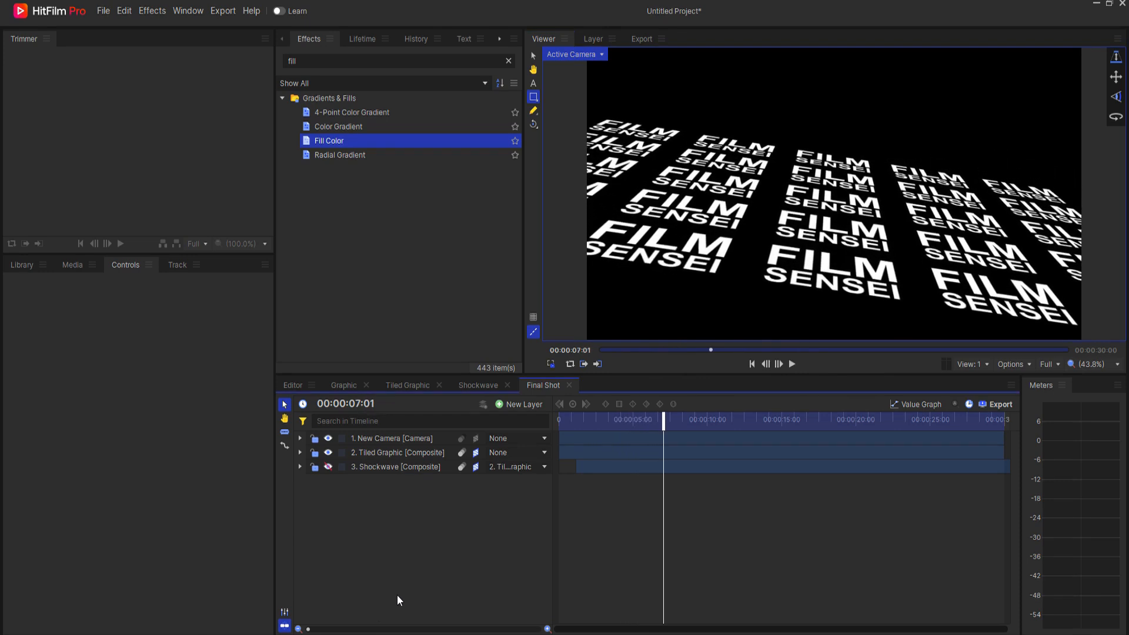
Add New Plane 1 from the project media as the lowest layer of the Shockwave composite, starting at 00:00:04:21
click(478, 385)
mouse_move(623, 423)
mouse_down()
mouse_move(664, 421)
mouse_move(631, 421)
mouse_up()
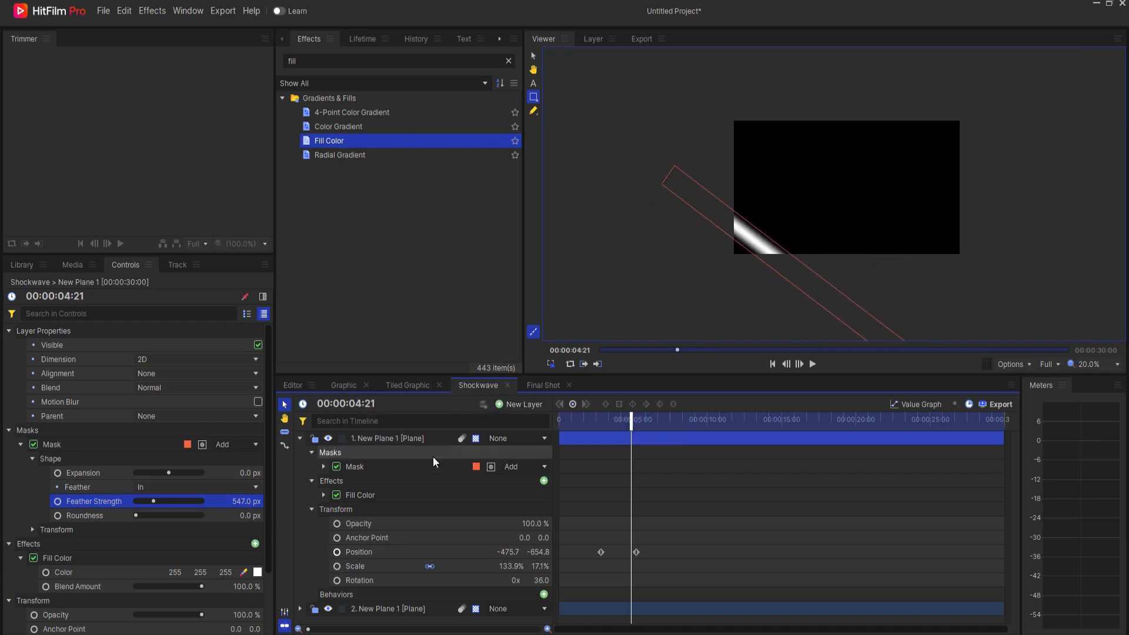
click(301, 438)
click(17, 264)
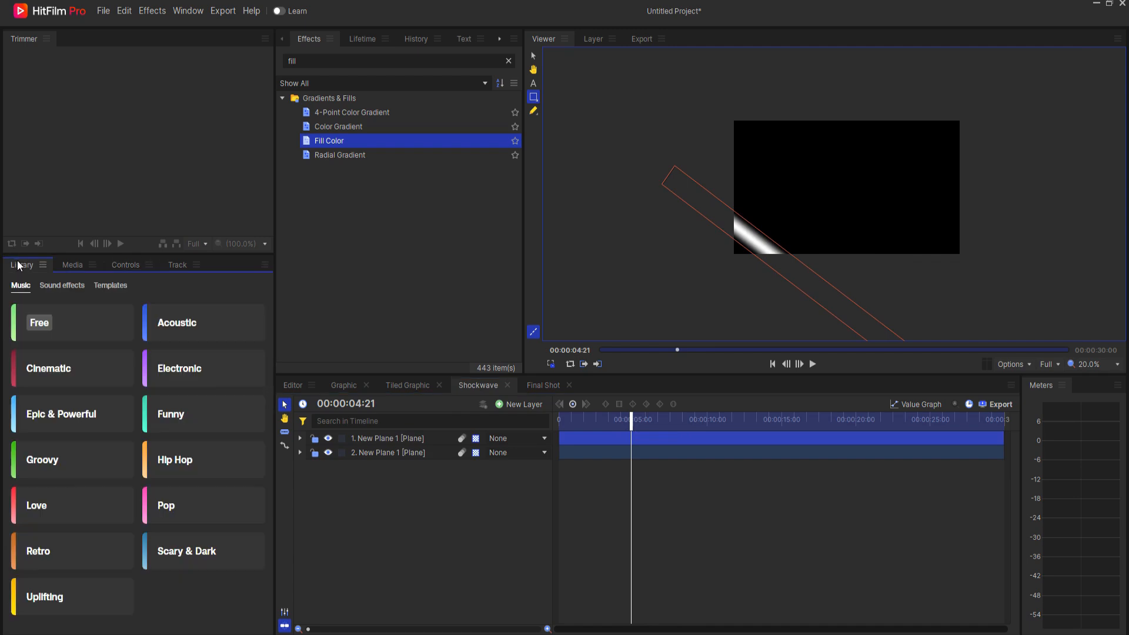
click(70, 265)
drag(65, 444, 382, 492)
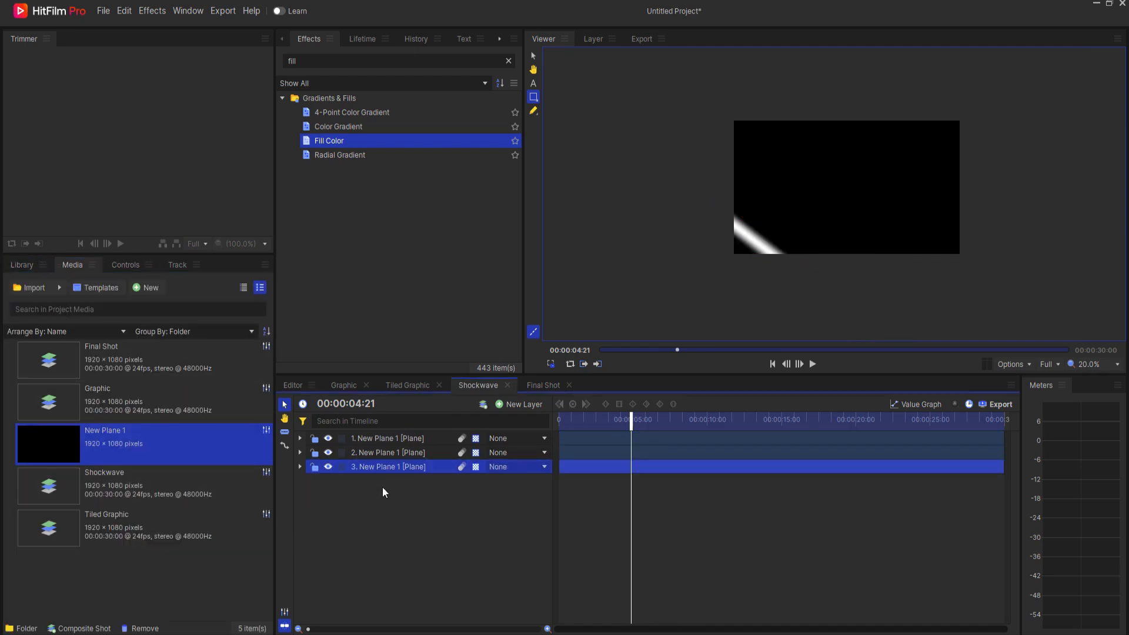
drag(667, 468, 741, 468)
Apply the Fractal Noise effect to the new lowest plane layer
drag(313, 62, 272, 64)
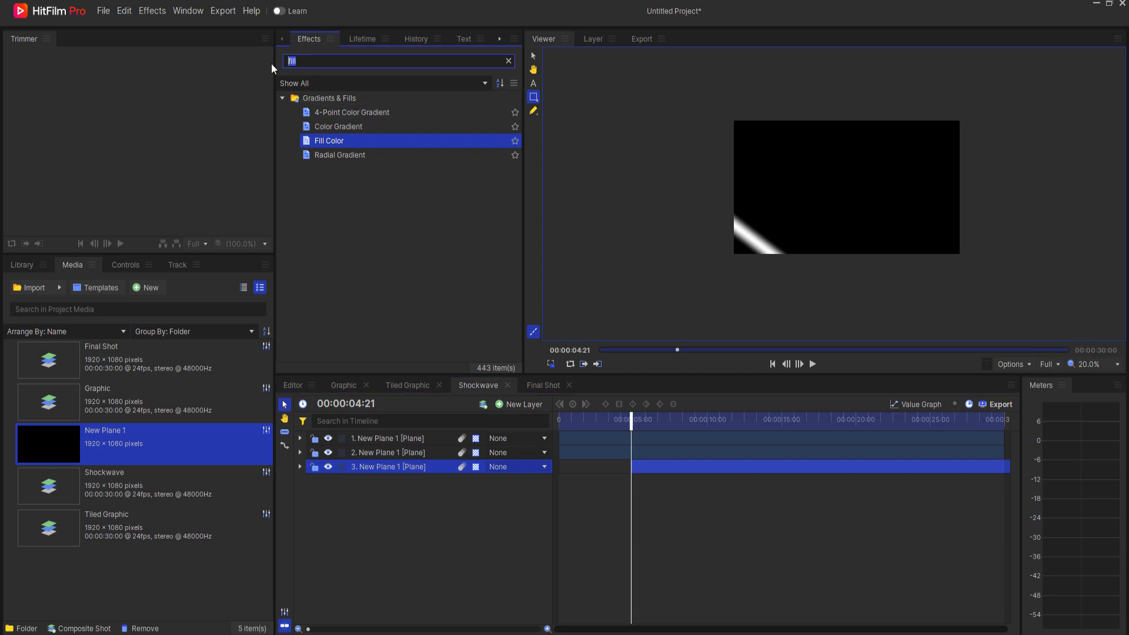
text(fract)
key(Return)
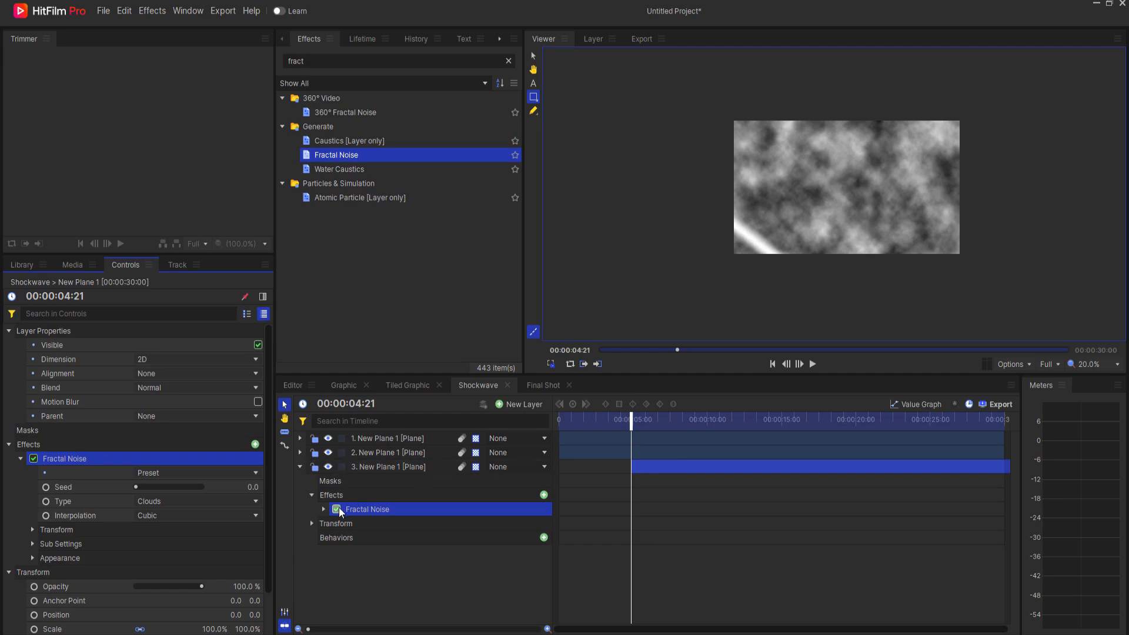
Keyframe the Fractal Noise seed from 0 at 00:00:04:21 to 5 at 00:00:13:09
click(47, 488)
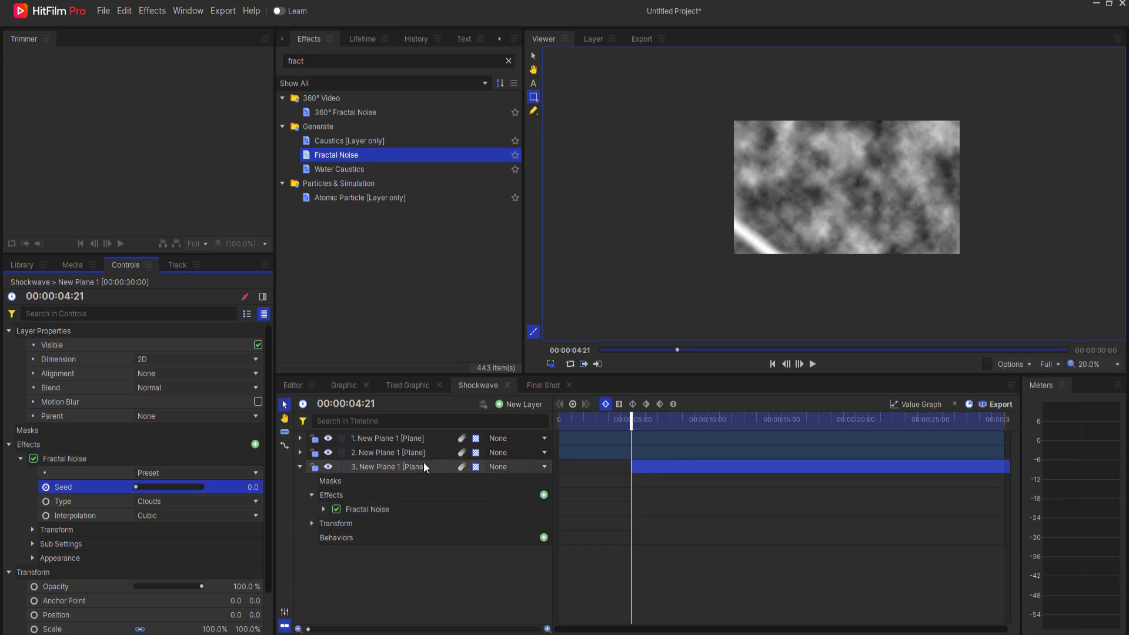
click(758, 423)
click(253, 486)
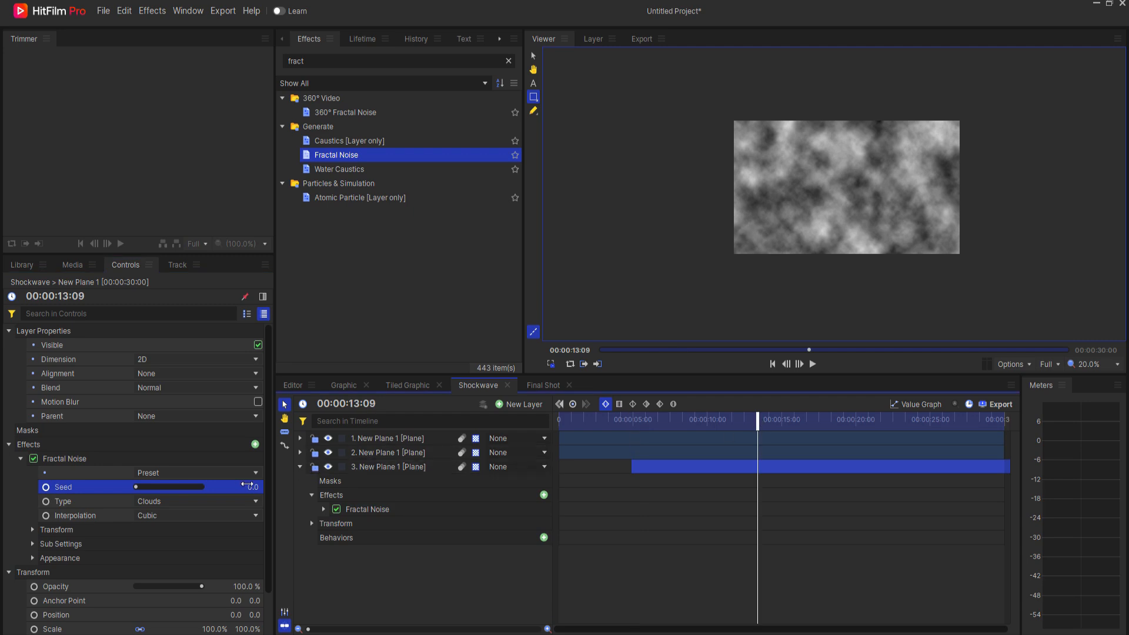
text(5)
key(Return)
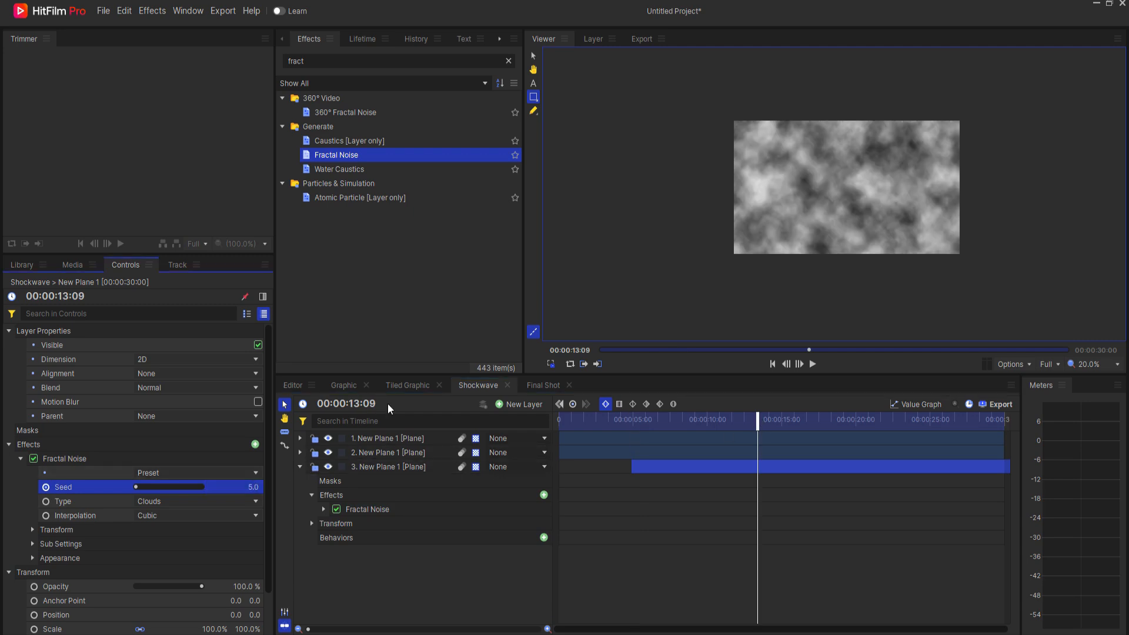
Raise the noise contrast with exposure 4.87 and offset -0.39, and scrub back to 00:00:08:12 to check the animation
key(shift+/)
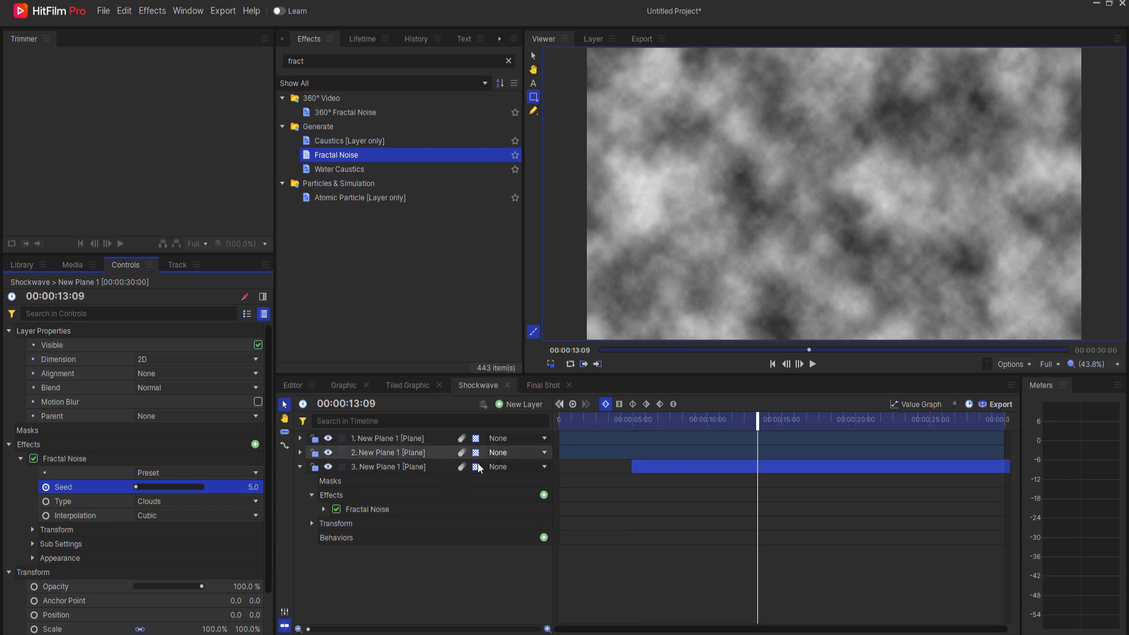
click(32, 558)
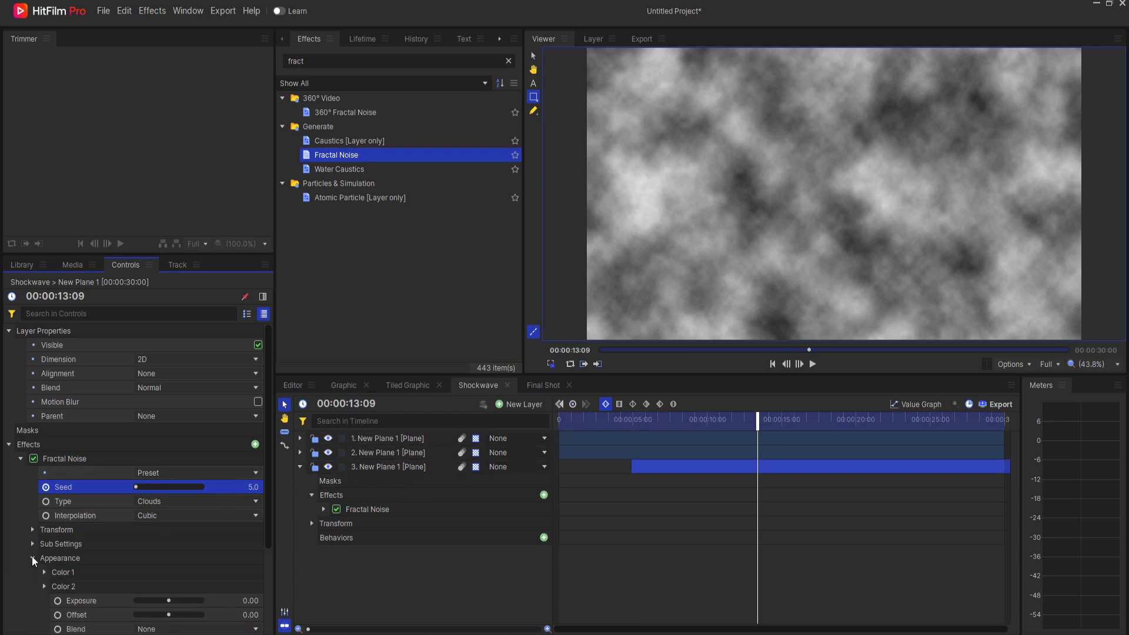
scroll(35, 559, down, 2)
drag(253, 483, 230, 497)
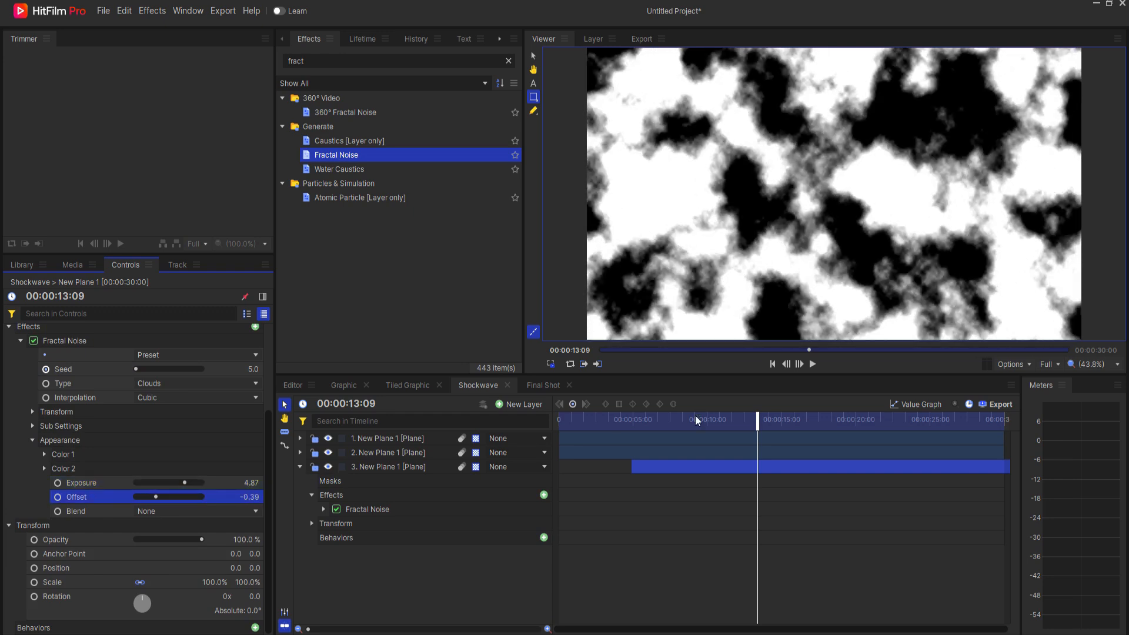
drag(756, 418, 685, 427)
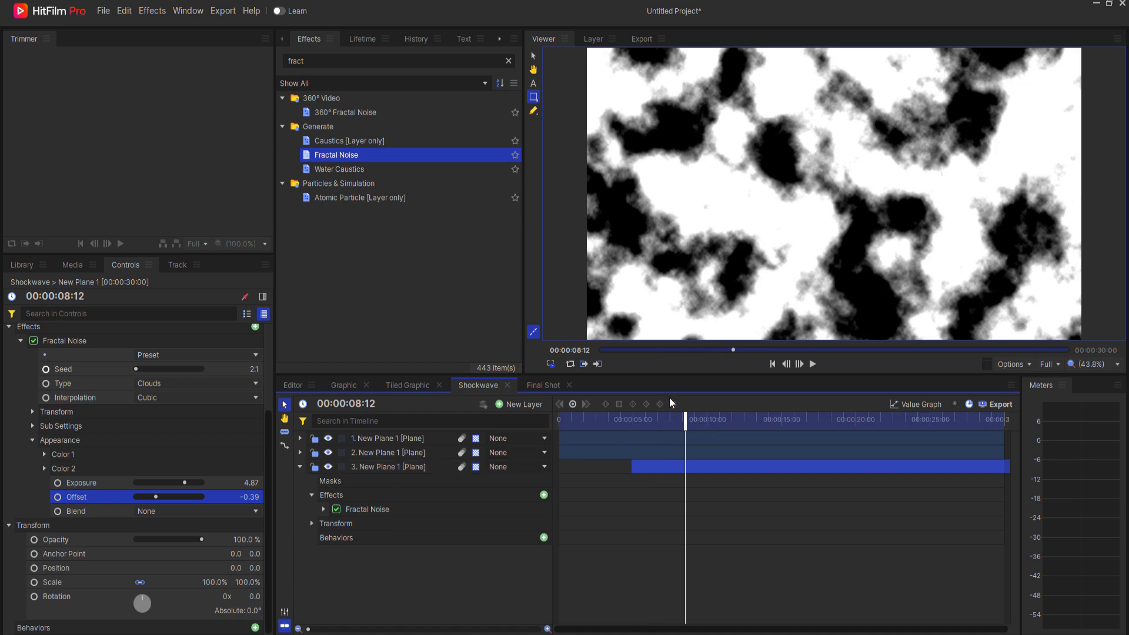
Keyframe the noise layer's opacity from 0% at 00:00:04:21 to 100% at 00:00:05:21
key(Page_Up)
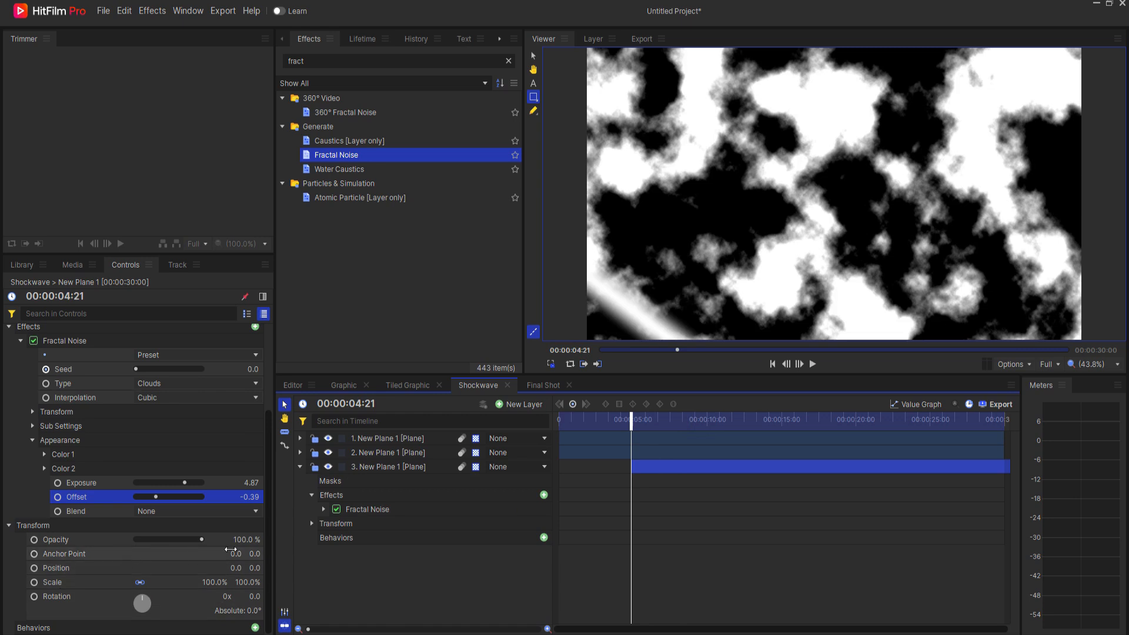
drag(241, 540, 33, 539)
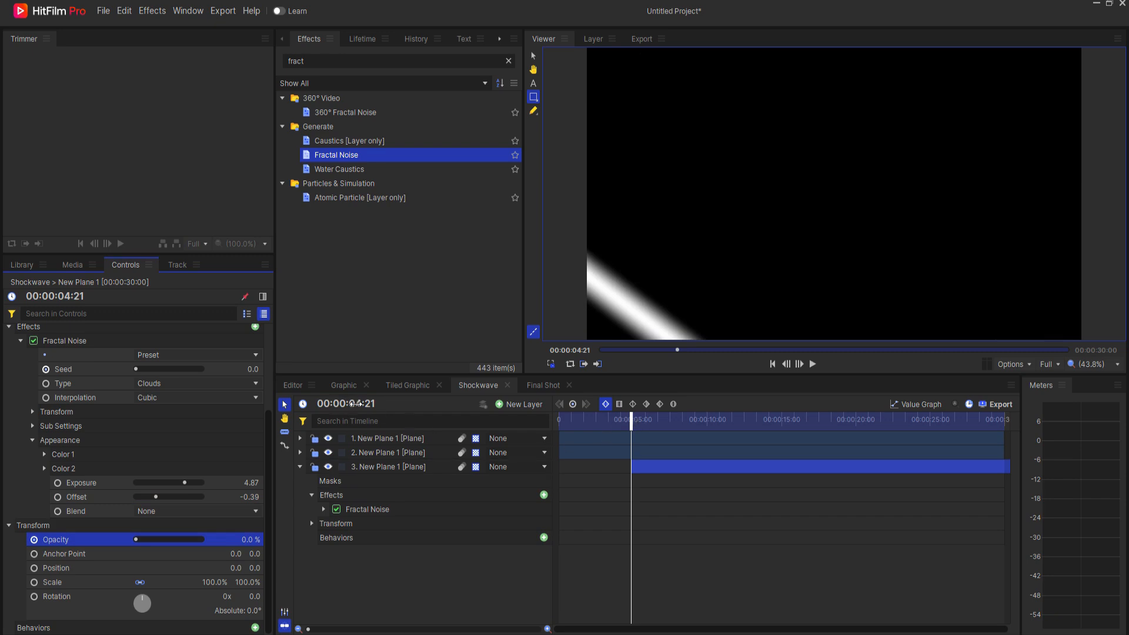
drag(337, 406, 353, 403)
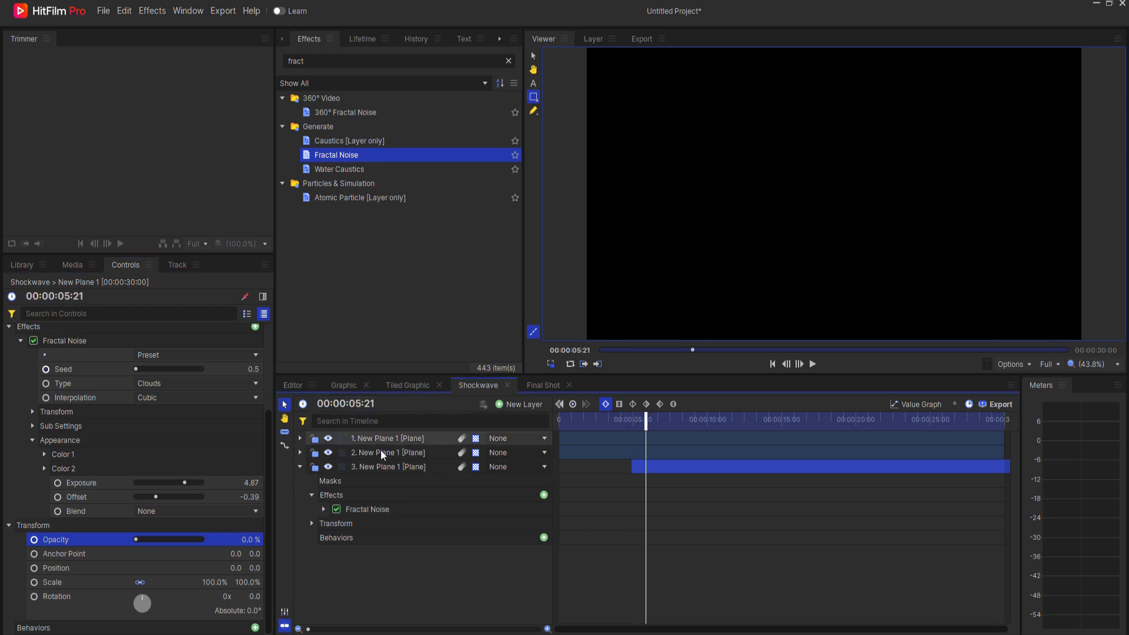
drag(246, 535, 330, 535)
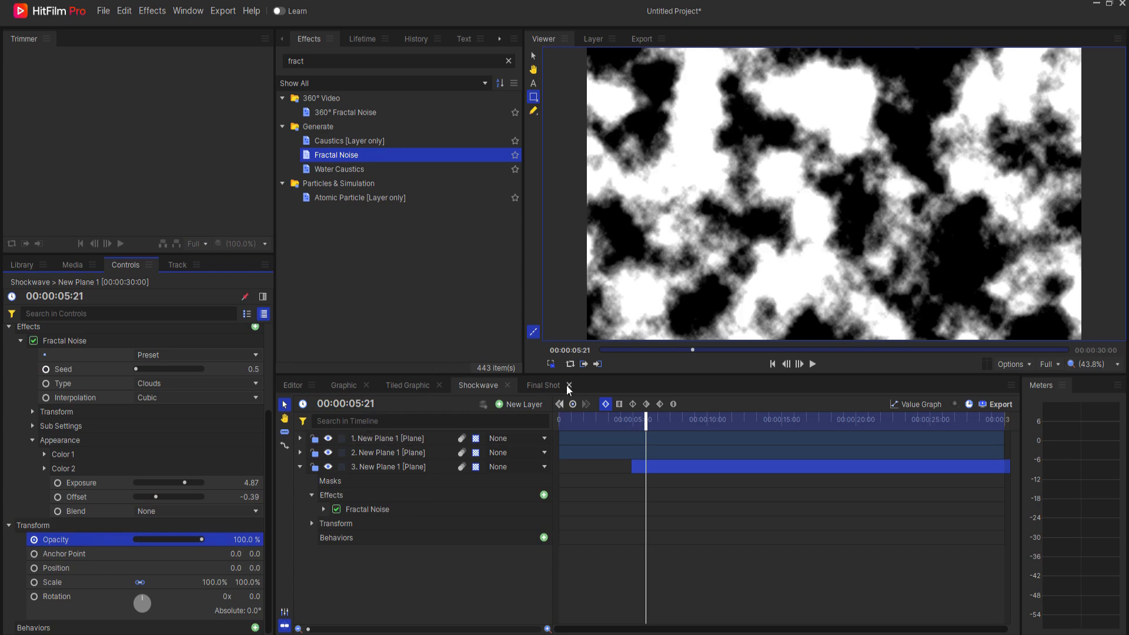
Play the Final Shot composite to review the fractal noise displacement on the tiled text
click(550, 386)
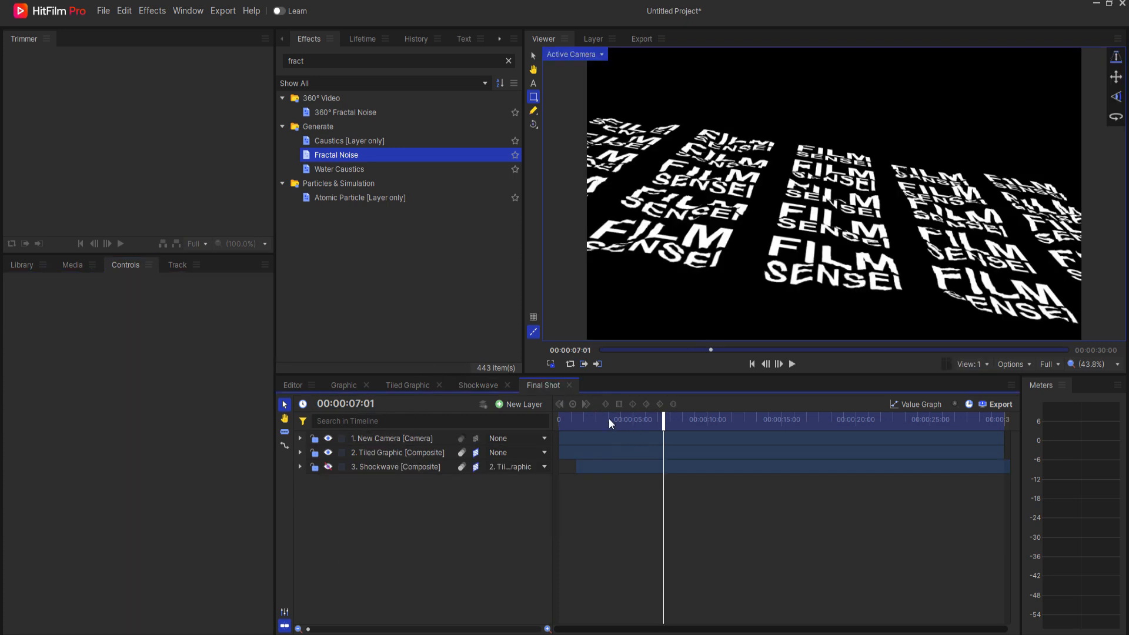
click(792, 364)
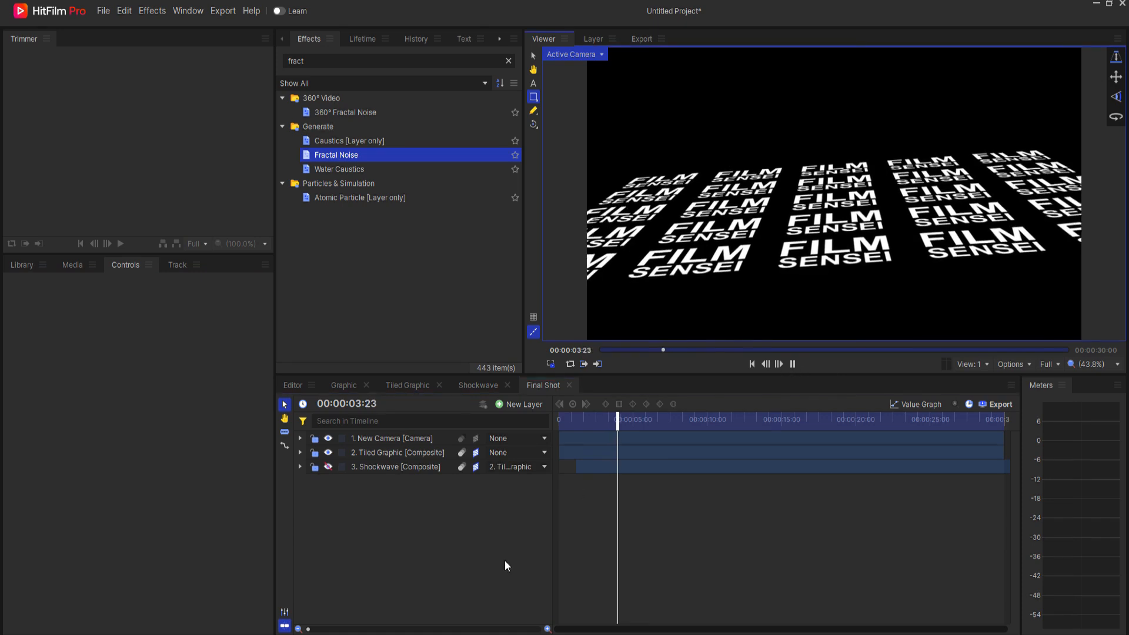